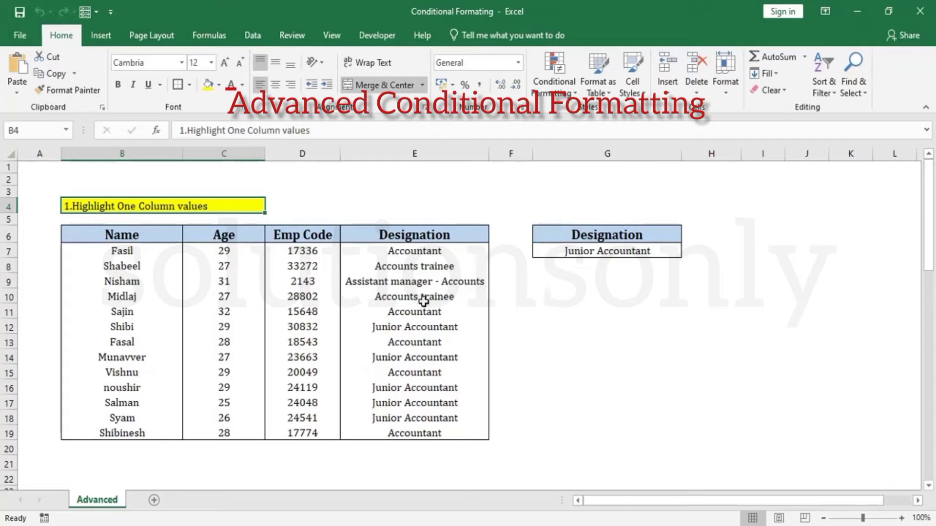
scroll(186, 299, "down", 11)
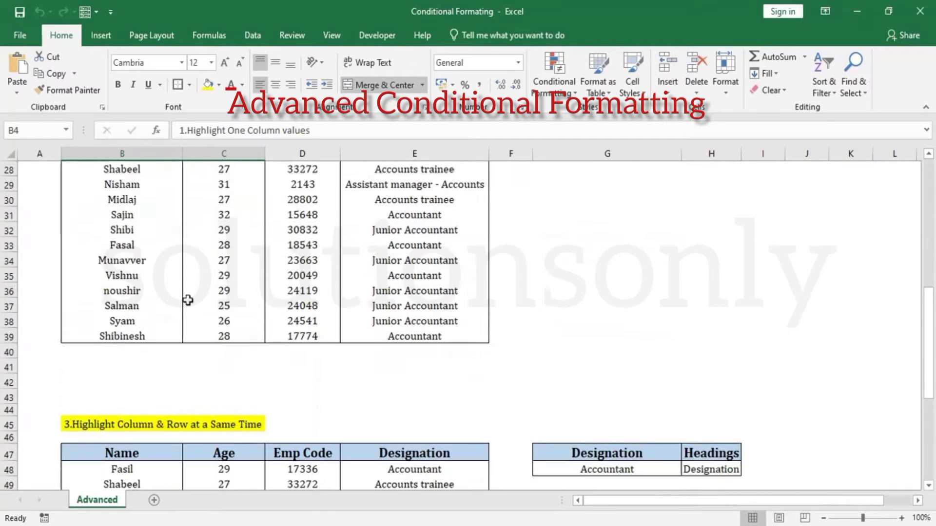
scroll(191, 311, "up", 11)
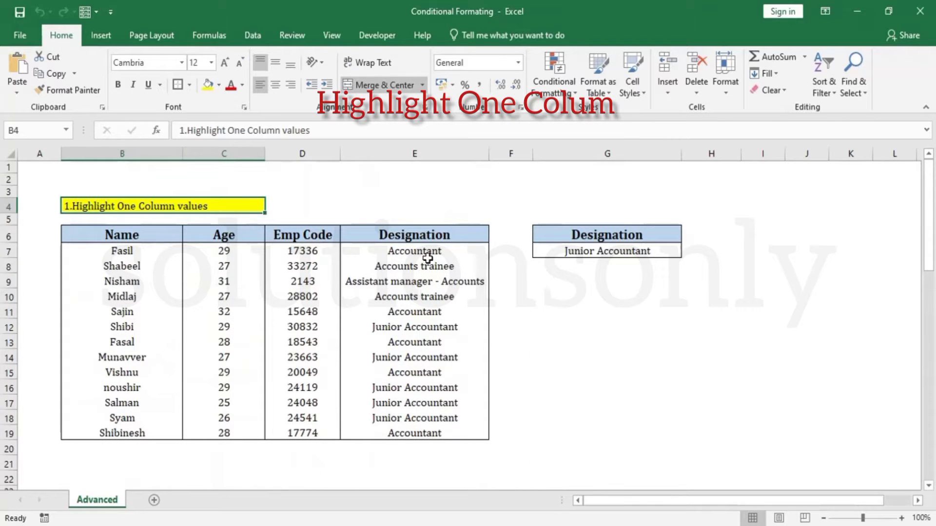
left_click(622, 251)
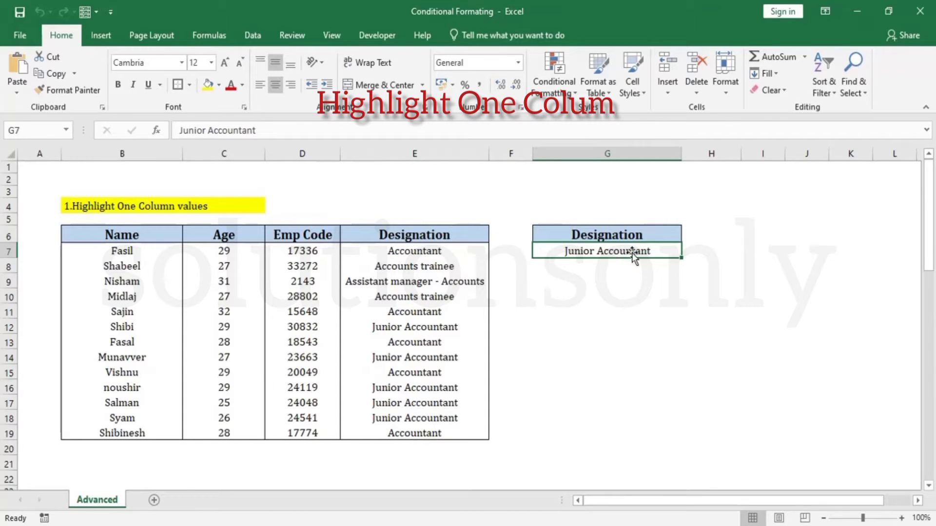
left_click_drag(416, 248, 424, 431)
left_click(584, 247)
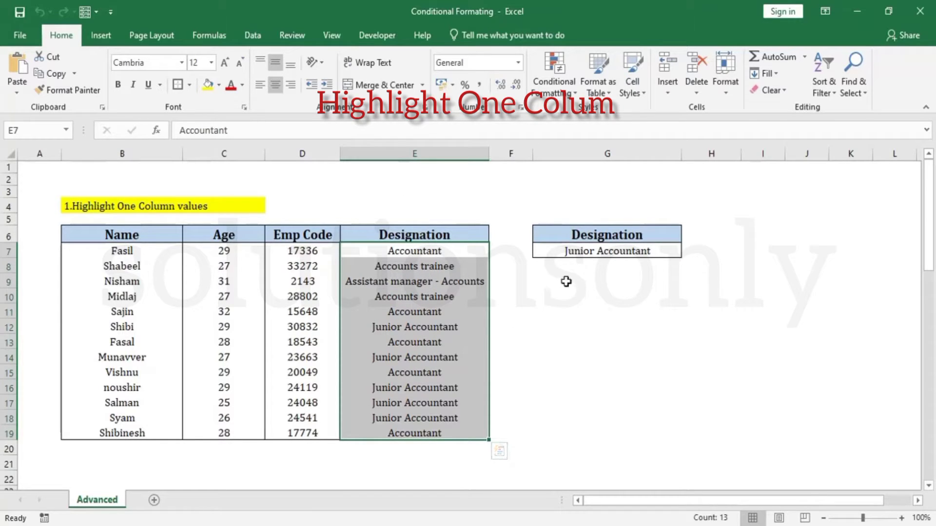
Step: Add a list data validation to Designation cell G7 with source range =$E$7:$E$19
left_click(616, 251)
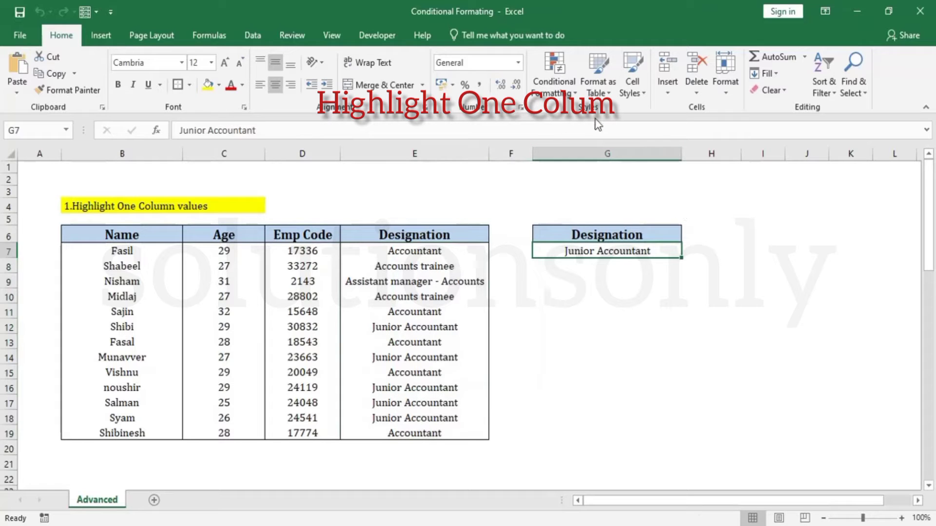
left_click(255, 37)
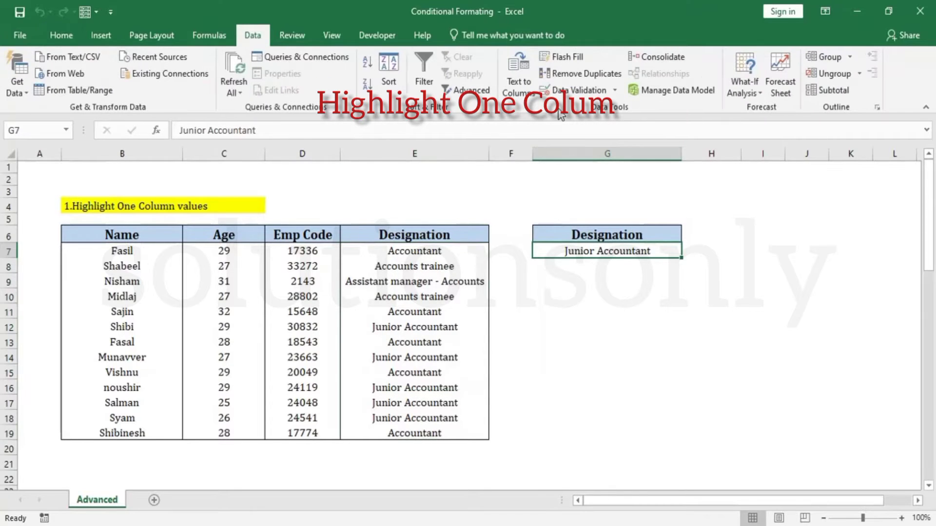
left_click(566, 90)
left_click(199, 88)
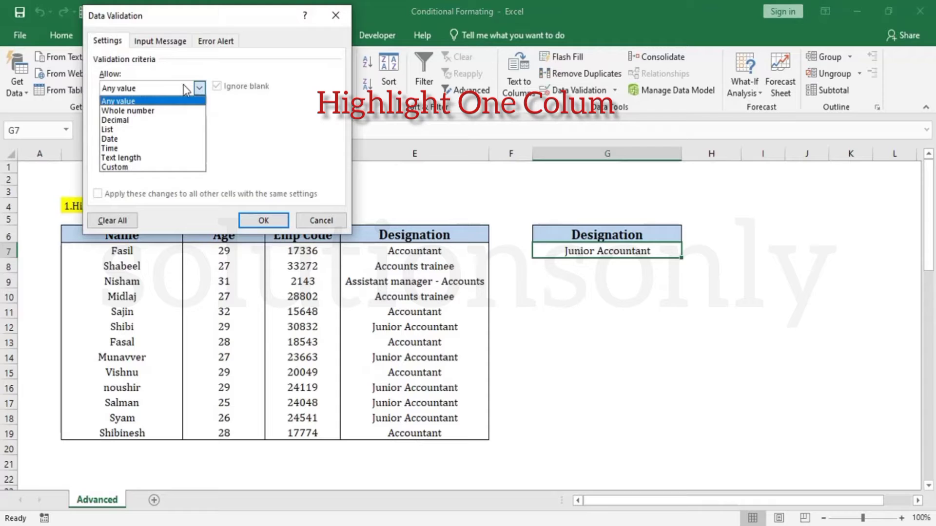
left_click(163, 129)
left_click(276, 148)
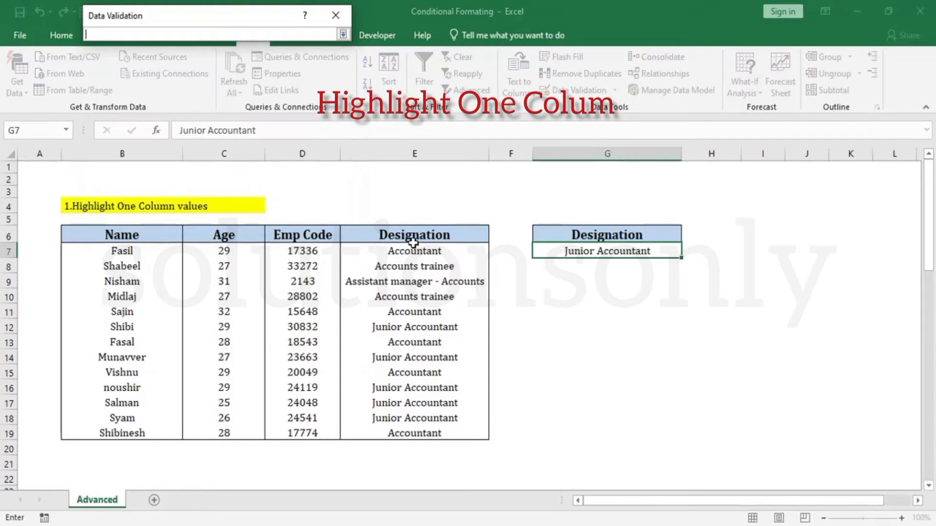
left_click_drag(415, 248, 412, 432)
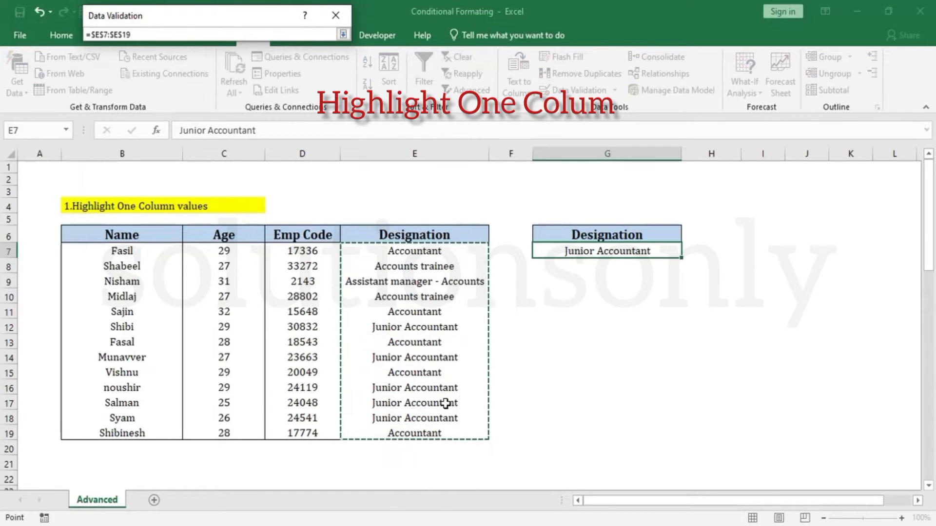
key("Return")
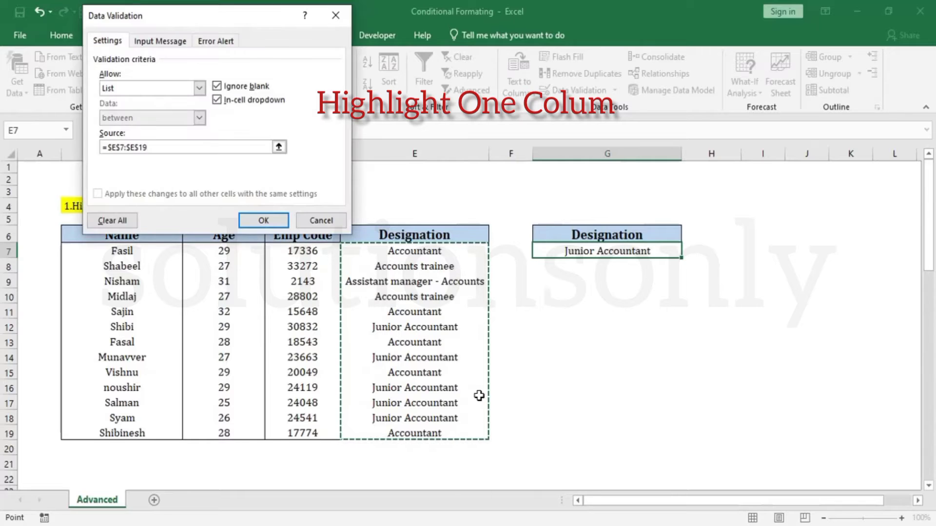
key("Return")
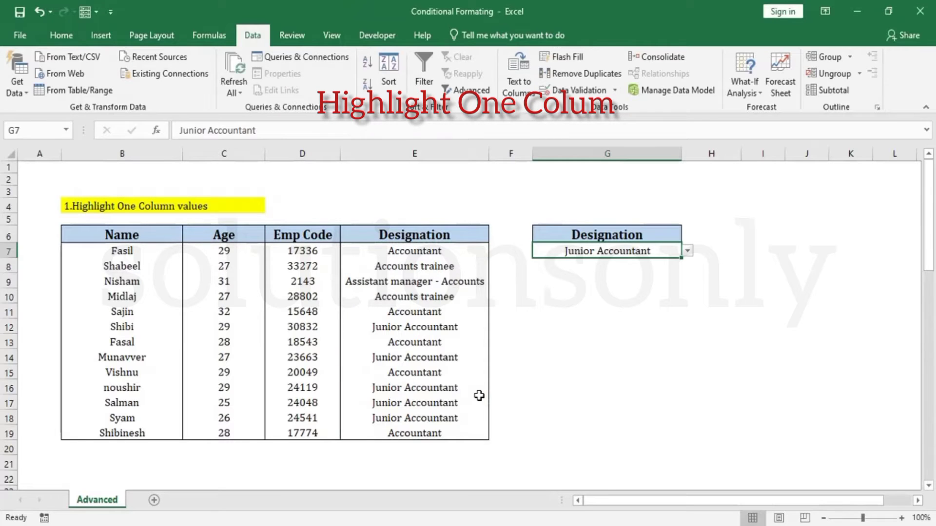
Step: Choose Junior Accountant from the drop-down list in cell G7
left_click(687, 252)
left_click(634, 298)
left_click(420, 331)
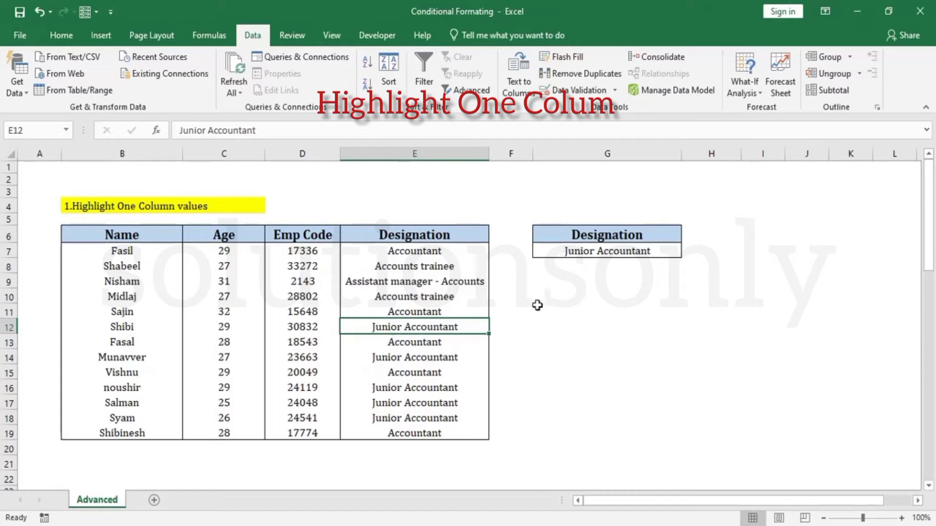
Step: Start a new conditional formatting rule for E7:E19 that uses a formula to determine which cells to format
left_click(61, 35)
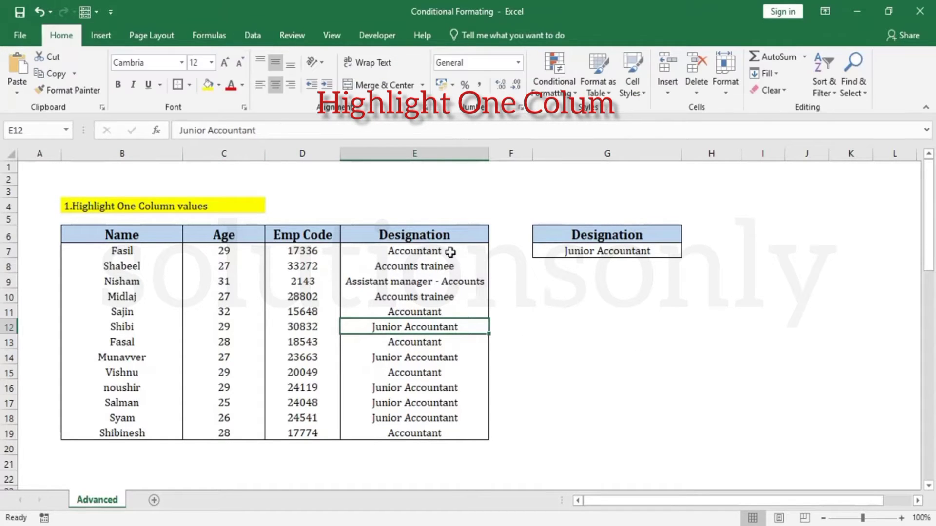
left_click(449, 251)
left_click_drag(449, 264, 440, 433)
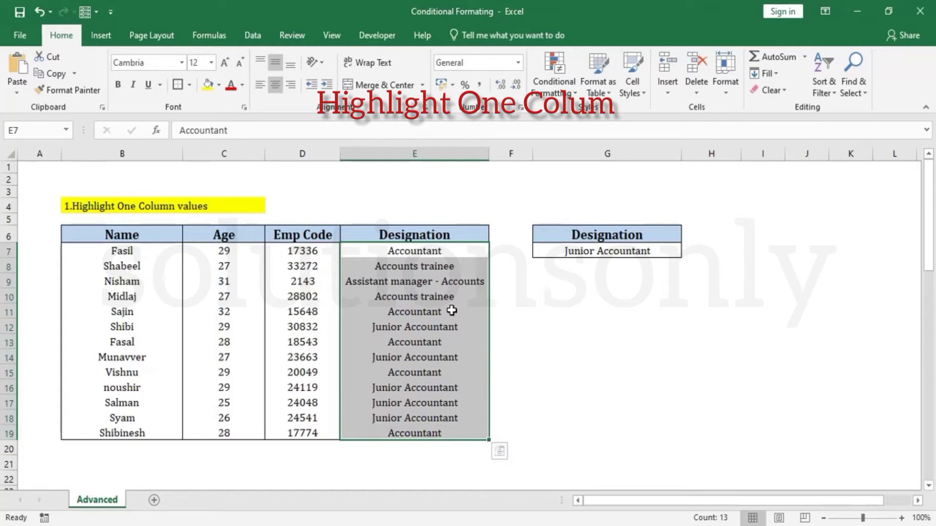
left_click(557, 76)
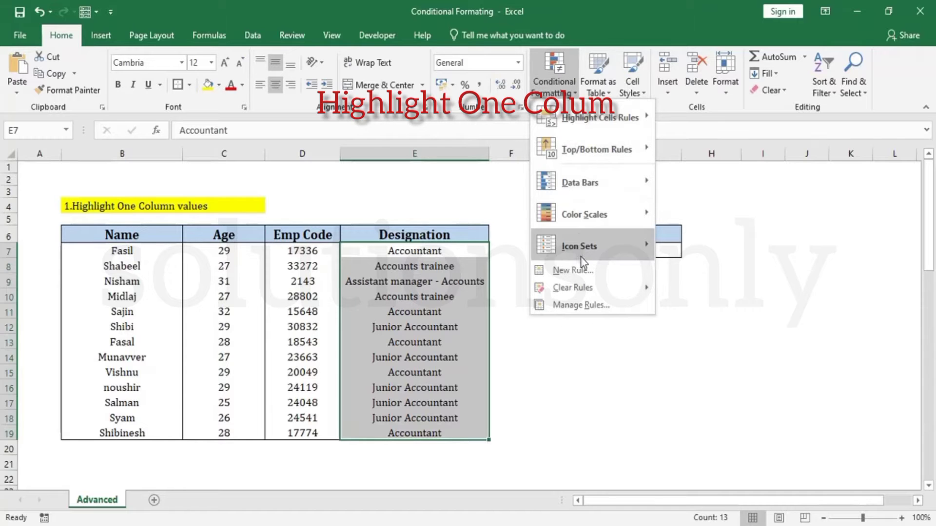
left_click(584, 273)
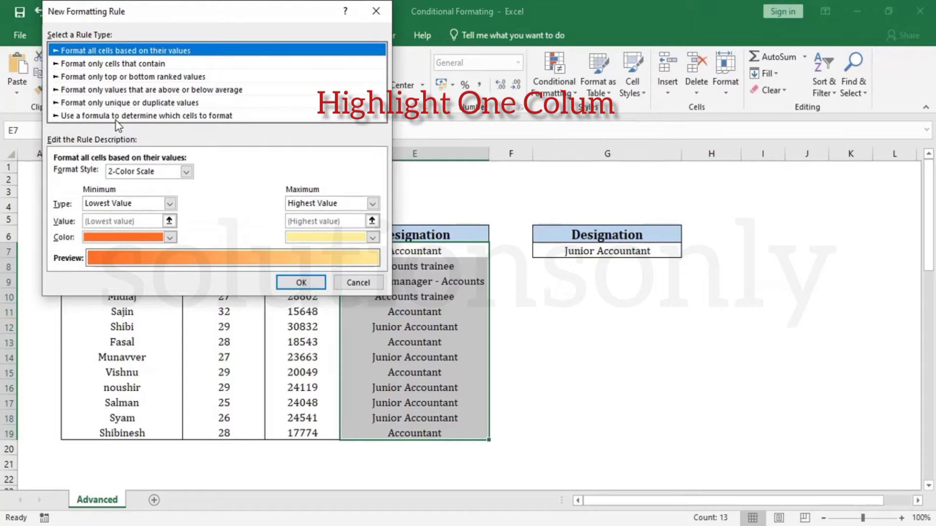
left_click(203, 117)
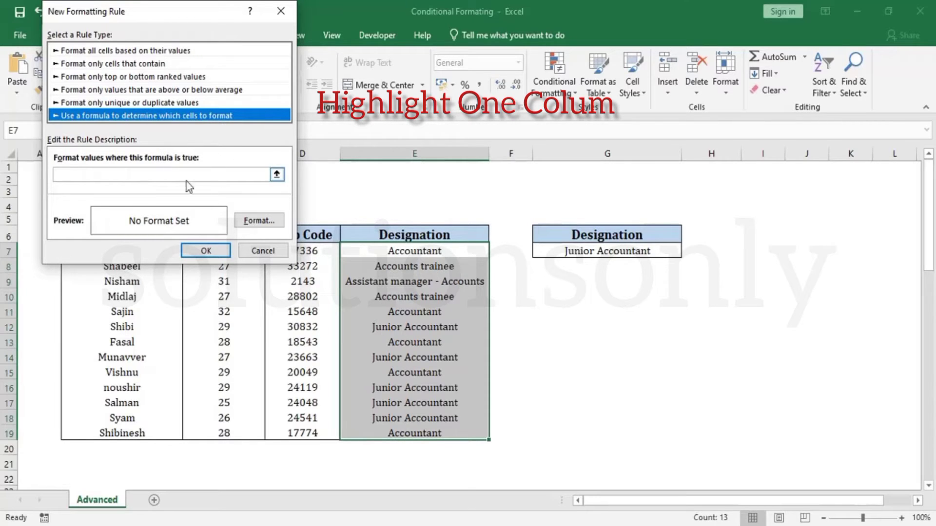
Step: Enter the rule formula =E7=$G$7, with E7 as a relative and G7 as an absolute reference
left_click(219, 174)
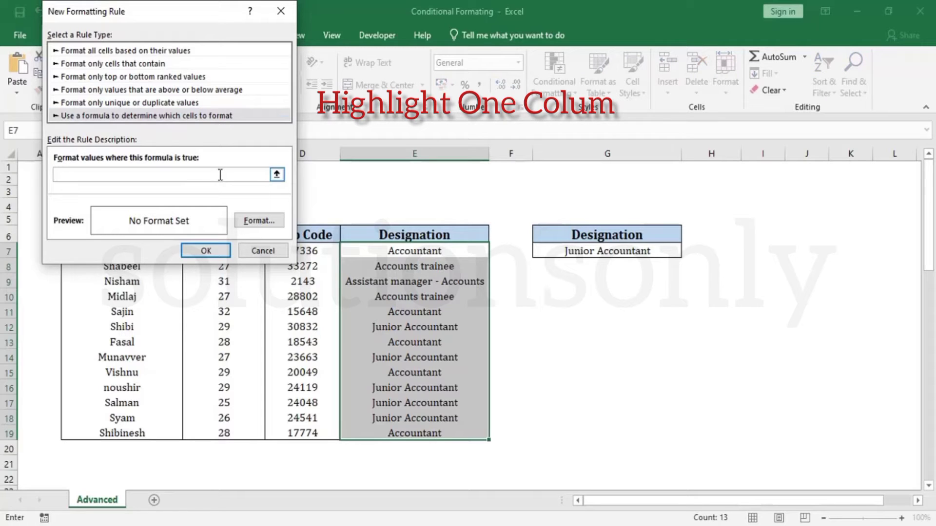
type("=")
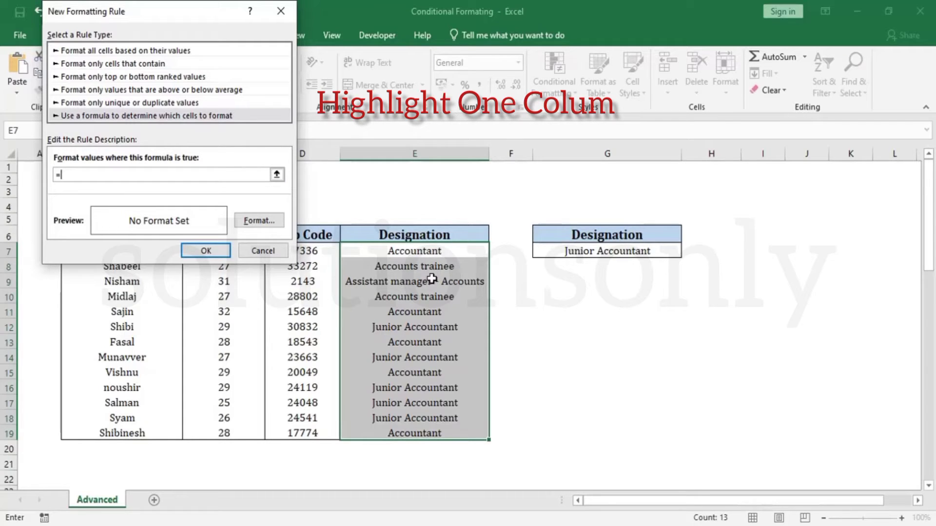
left_click(441, 252)
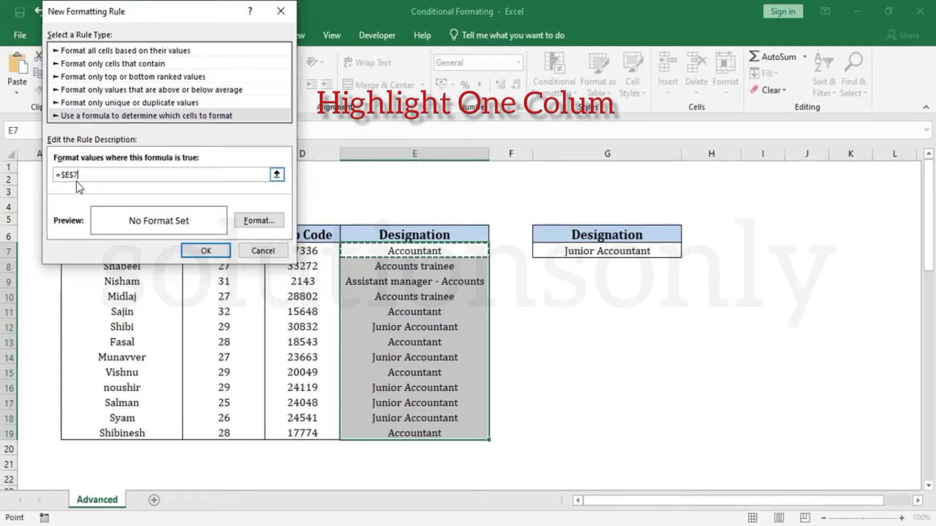
key("F4")
key("F4")
key("F4")
type("=")
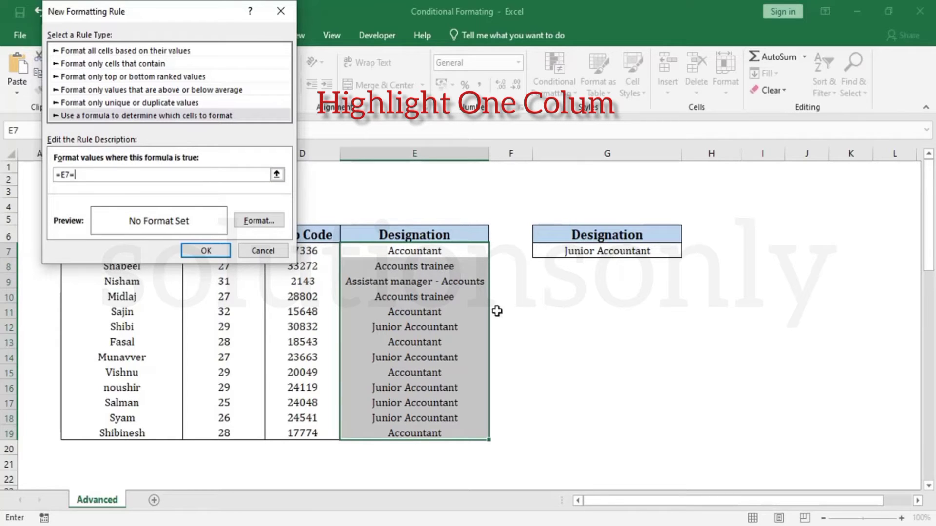
left_click(640, 252)
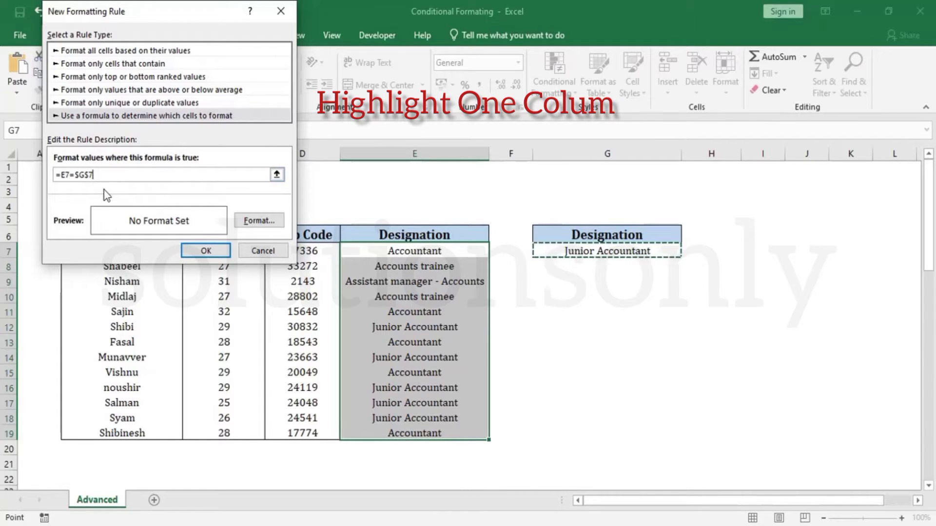
Step: Give the rule a light green fill and apply it to the Designation column
left_click(258, 221)
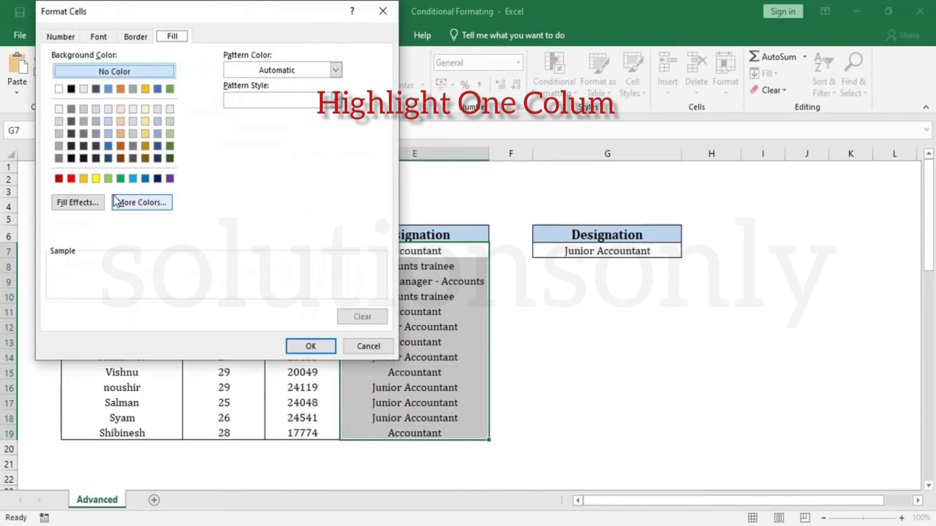
left_click(108, 179)
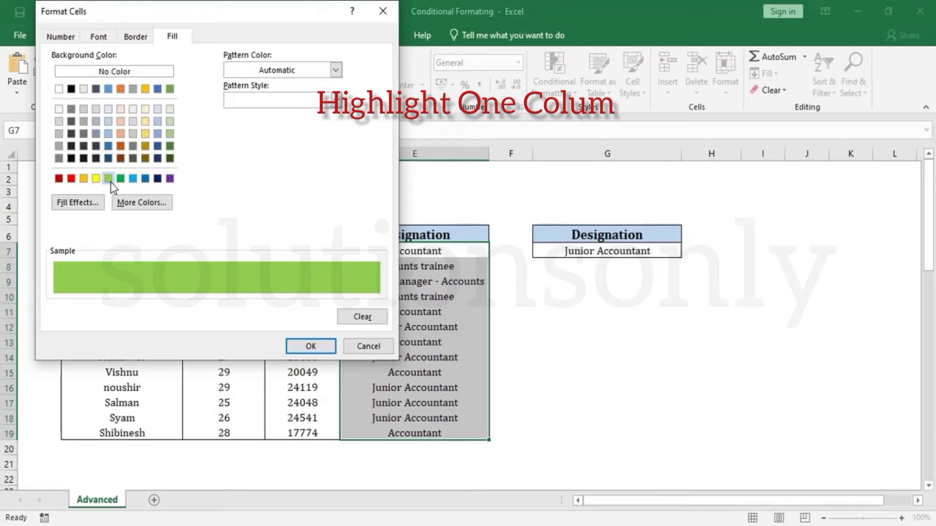
left_click(307, 346)
left_click(206, 250)
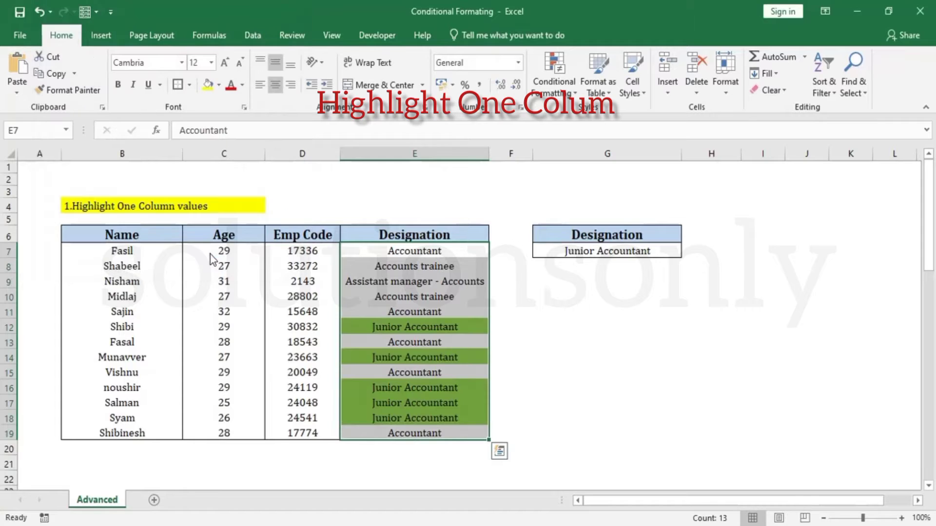
Step: Test the highlighting by switching cell G7 to Accountant and then to Accounts trainee, and check the matching cells
left_click(628, 254)
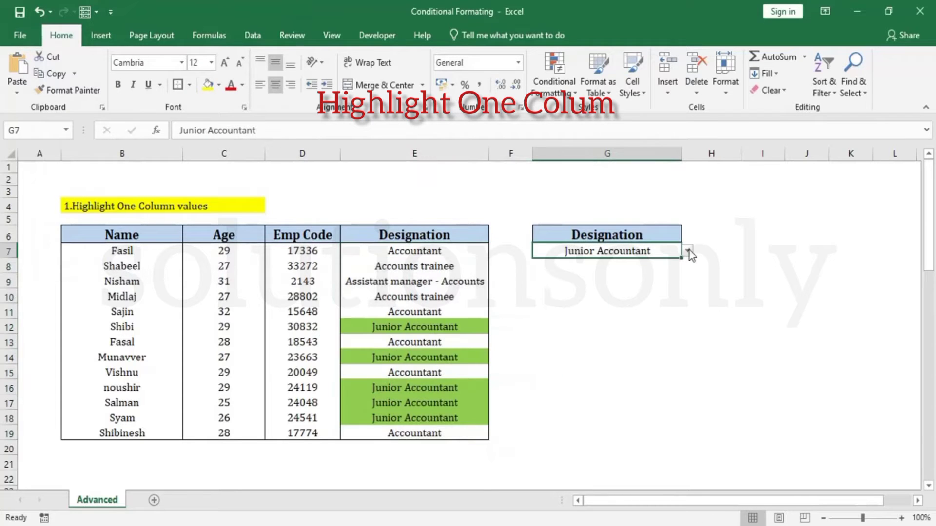
left_click(687, 250)
left_click(629, 271)
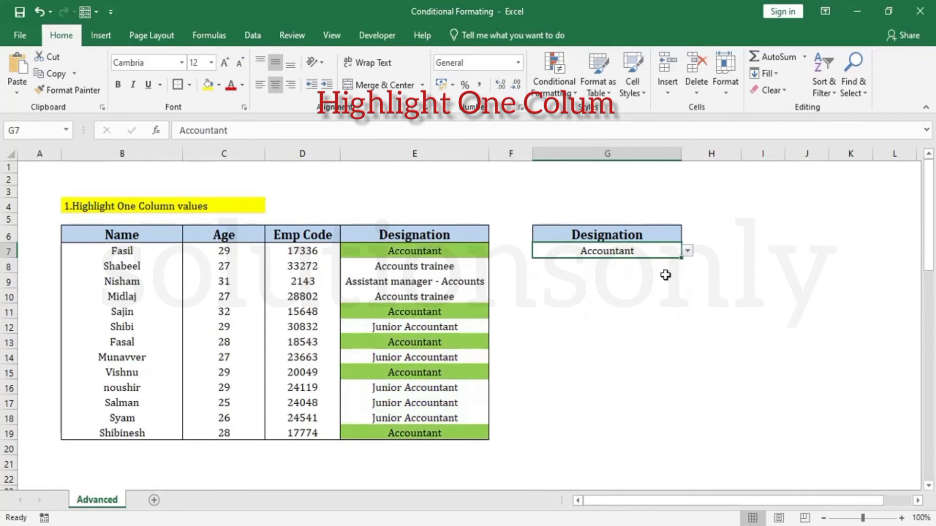
left_click(688, 251)
left_click(648, 291)
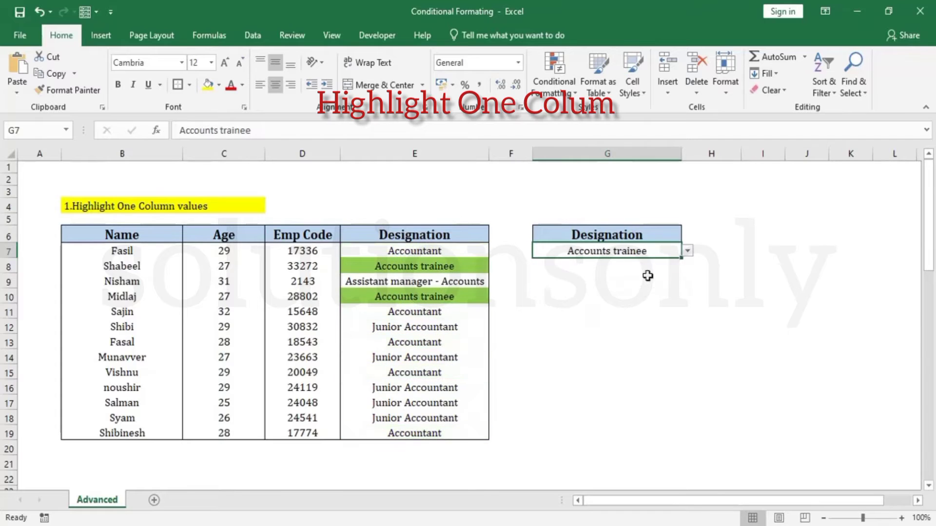
left_click(483, 279)
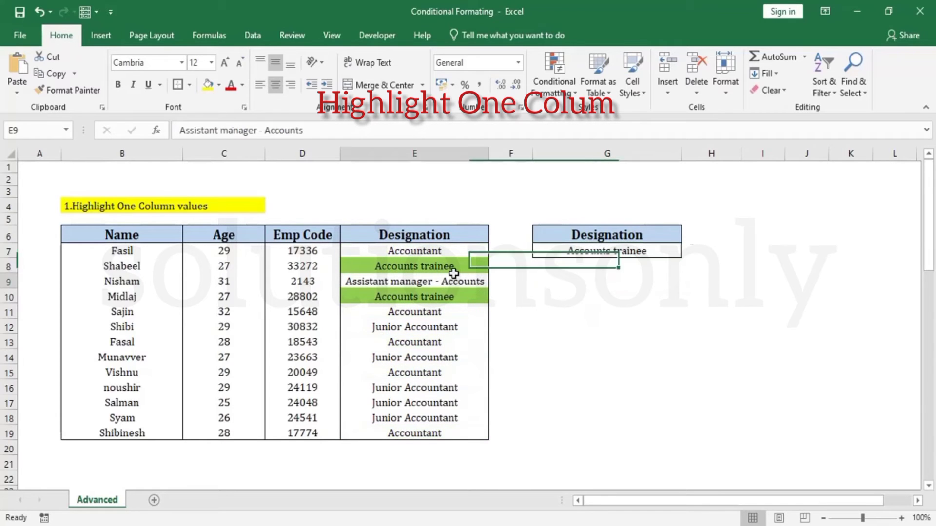
left_click(442, 300)
Step: Switch cell G7 to Assistant manager - Accounts and check the matching cell in the Designation column
left_click(678, 251)
left_click(688, 251)
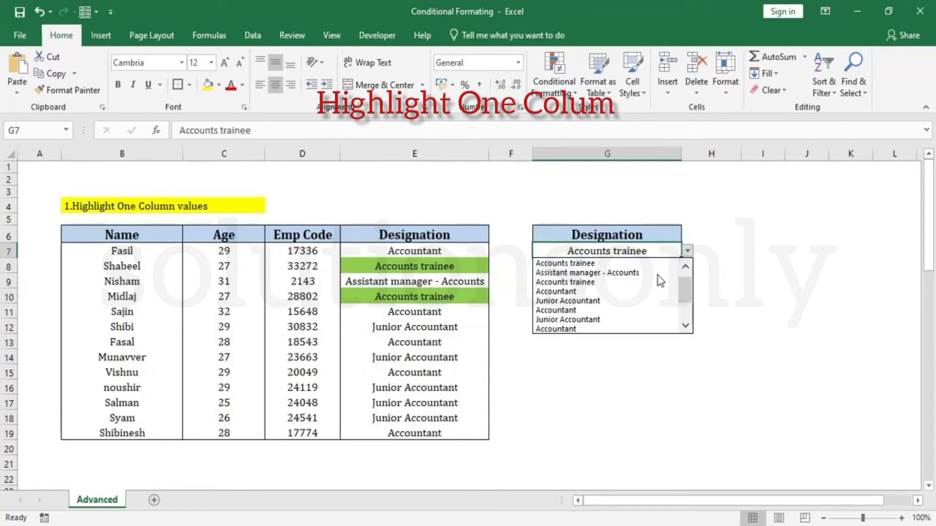
left_click(651, 275)
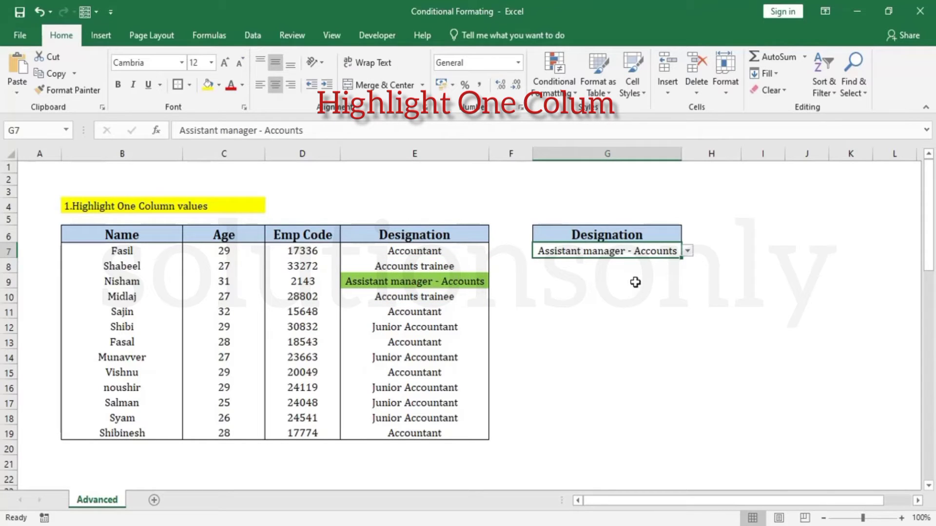
left_click(432, 283)
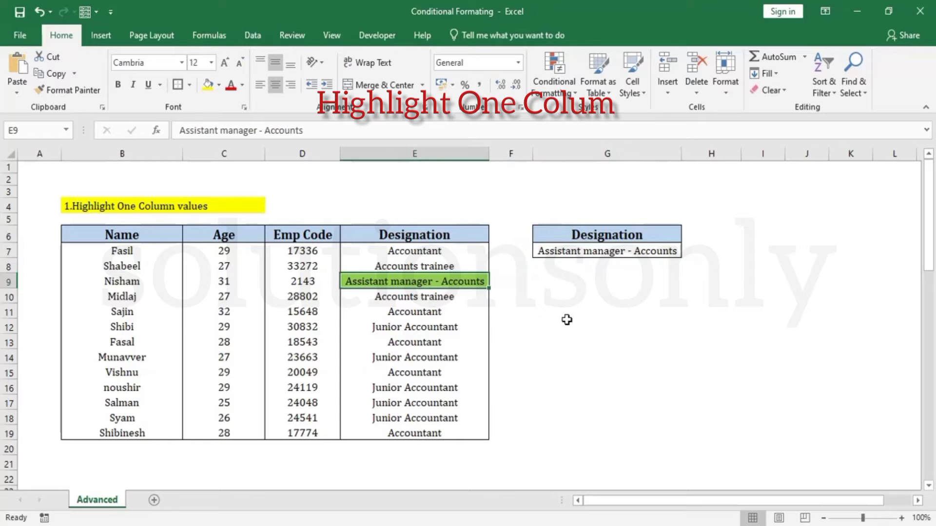
Step: Set the designation in cell G7 back to Junior Accountant
left_click(664, 254)
left_click(688, 251)
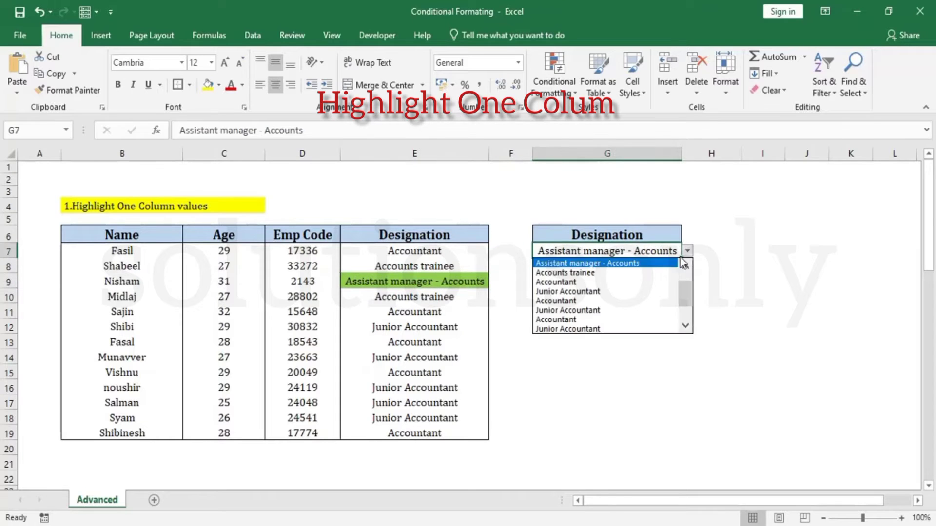
left_click(634, 311)
left_click(430, 344)
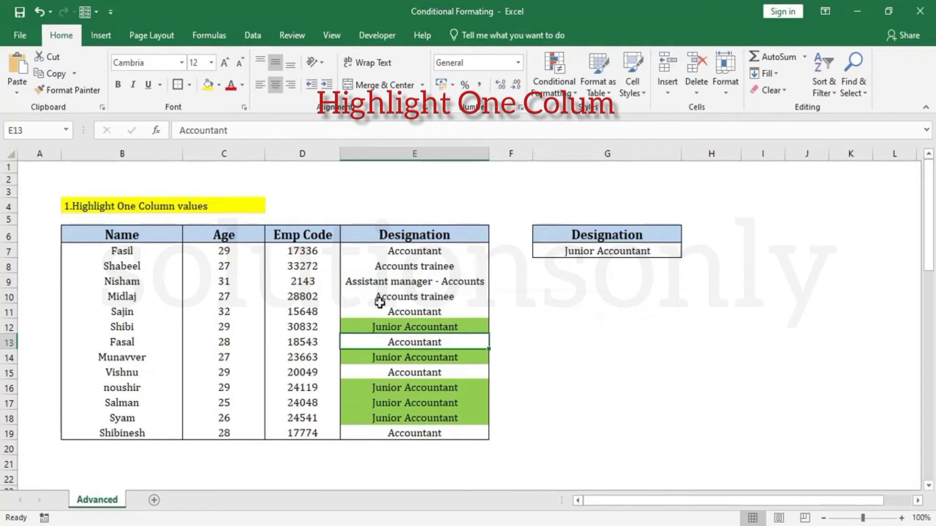
scroll(381, 306, "down", 7)
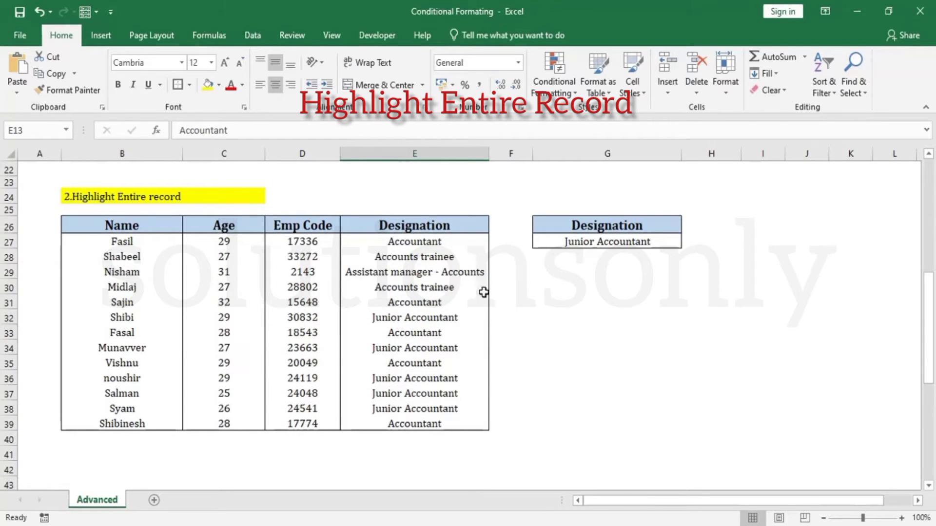
Step: Add a drop-down list to cell G27 using data validation with the source =$E$27:$E$39
left_click(606, 242)
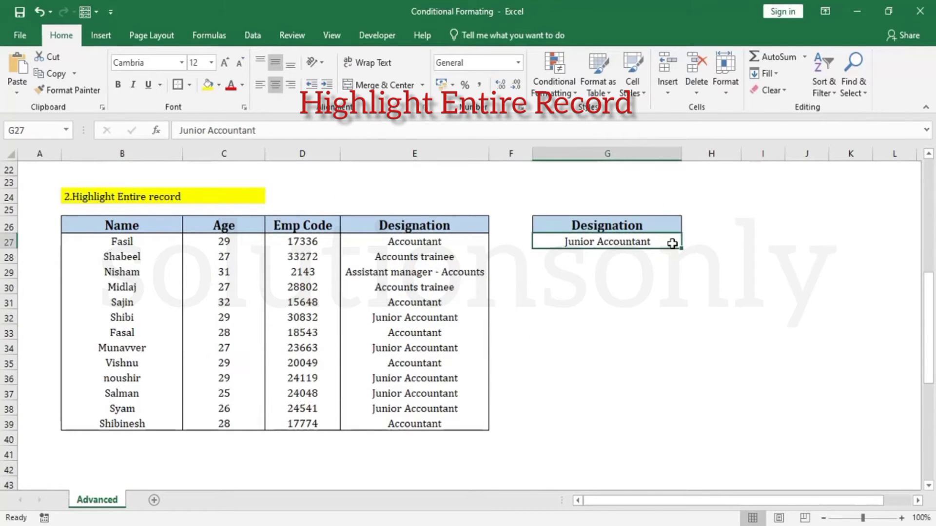
left_click(252, 35)
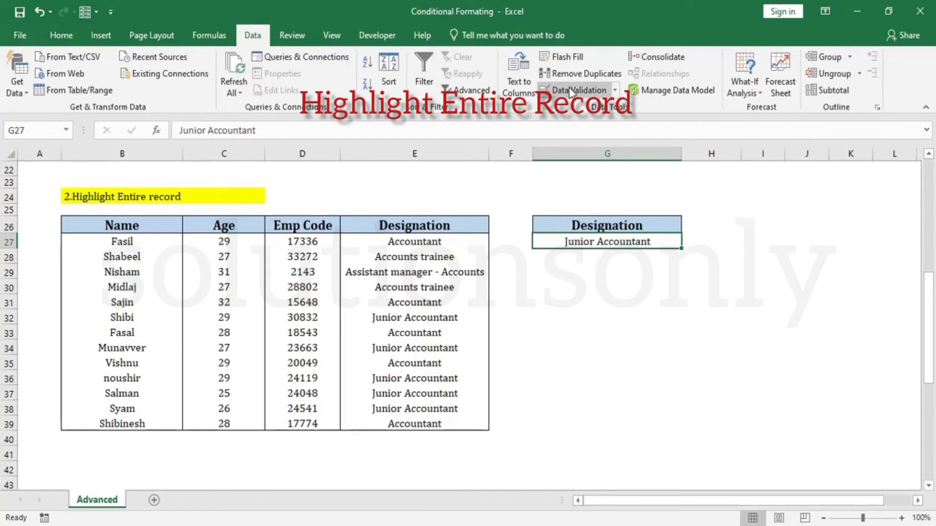
left_click(545, 92)
left_click(107, 87)
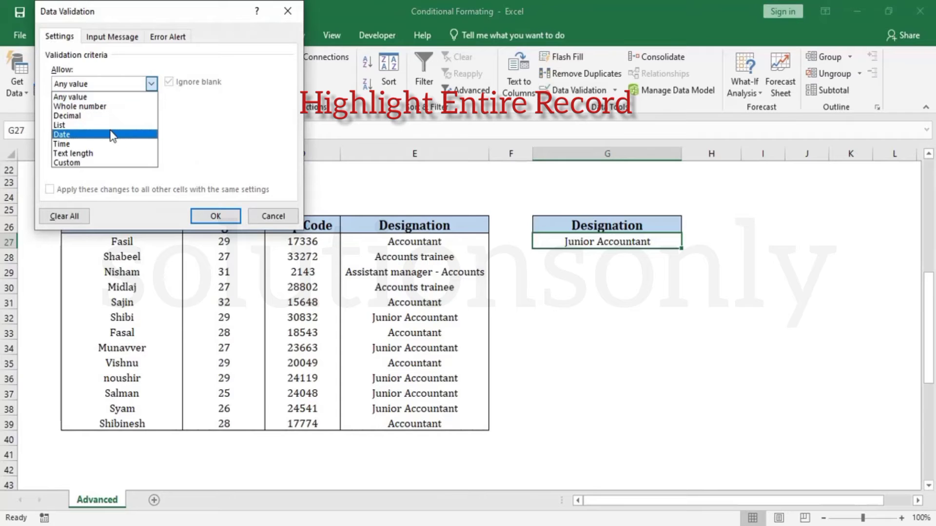
left_click(135, 125)
left_click(231, 143)
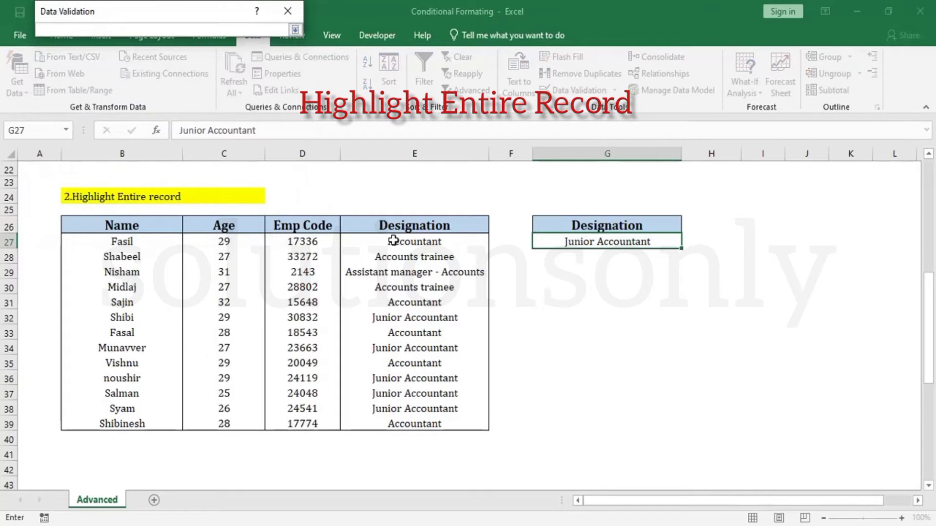
left_click_drag(372, 241, 393, 424)
key("Return")
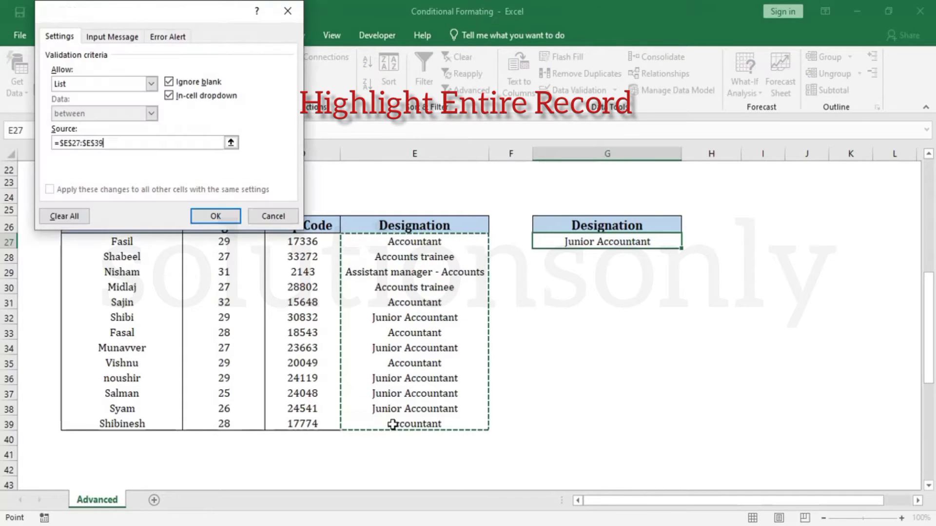
key("Return")
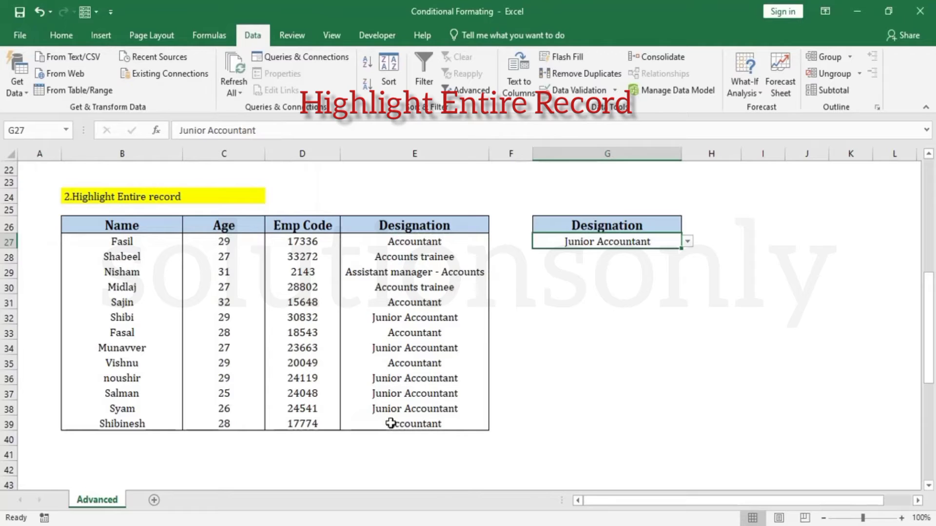
Step: Try the drop-down in cell G27 by choosing Accountant, Assistant manager - Accounts and Junior Accountant in turn
left_click(687, 241)
left_click(618, 282)
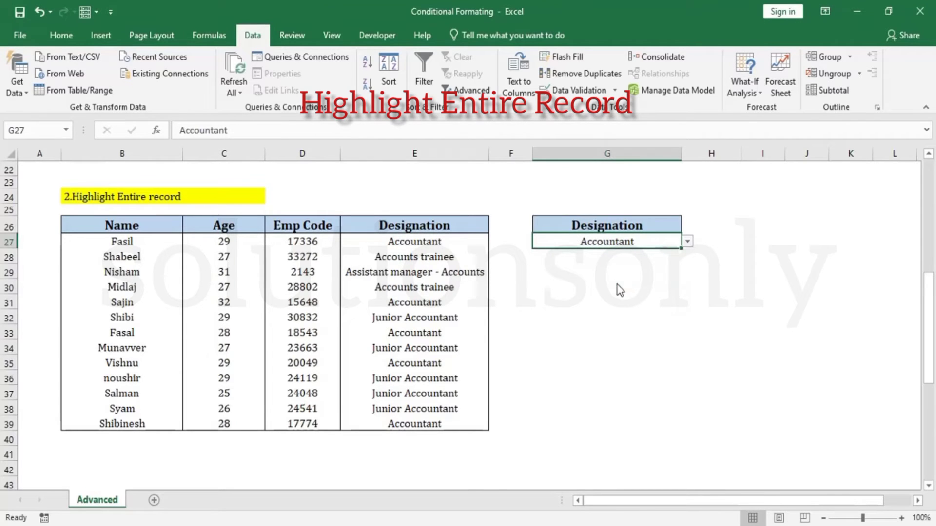
left_click(688, 243)
left_click(643, 269)
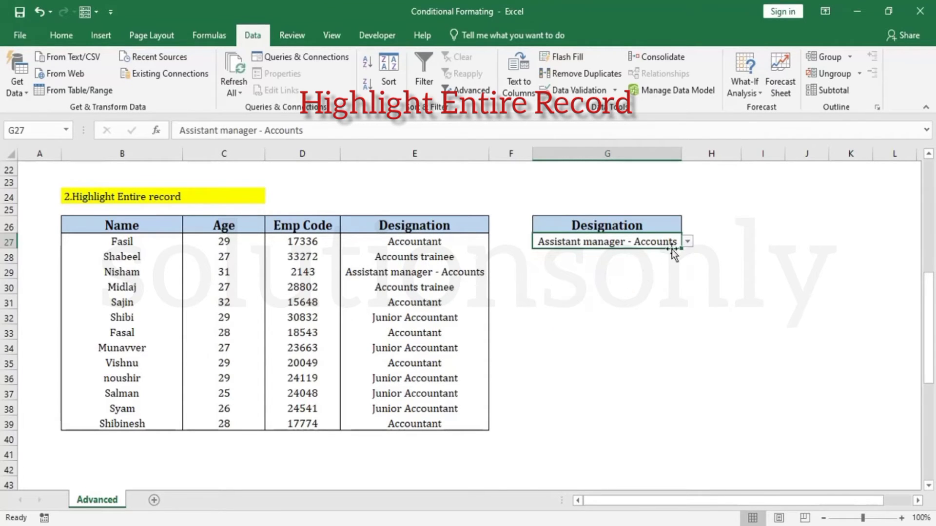
left_click(688, 241)
left_click(638, 299)
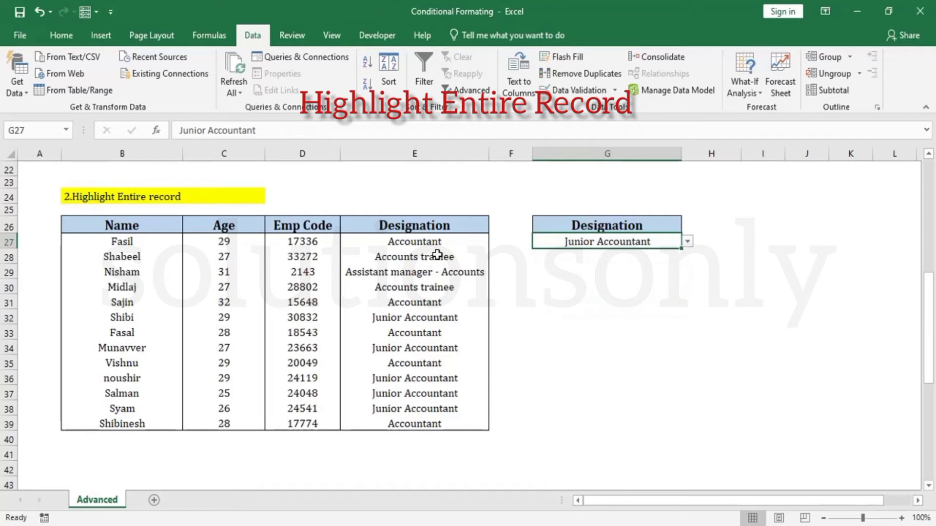
Step: Set the designation in cell G27 to Assistant manager - Accounts and locate the matching record in row 29
left_click_drag(434, 242, 437, 421)
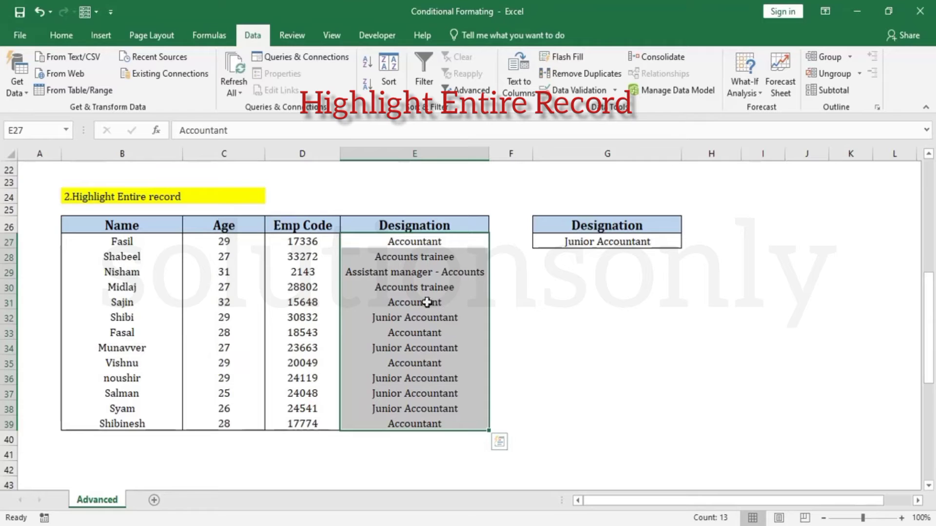
left_click(434, 273)
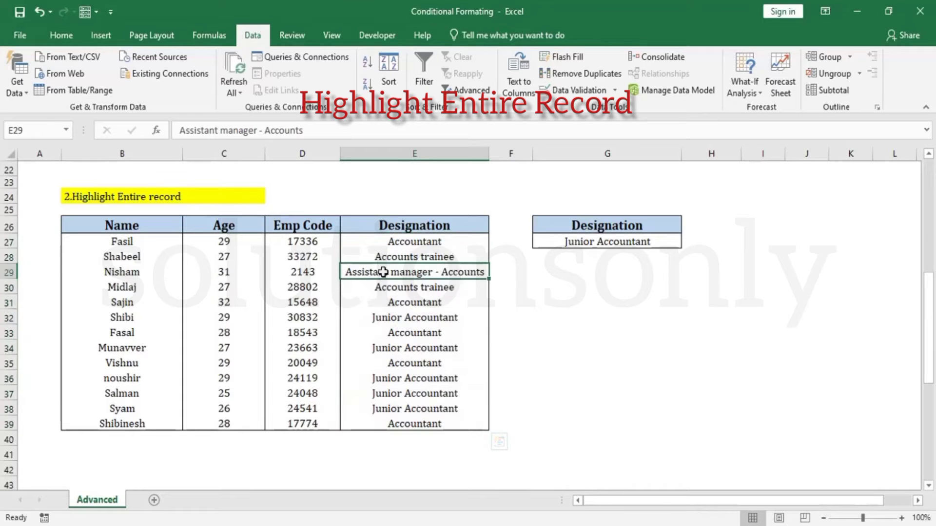
left_click(634, 242)
left_click(688, 241)
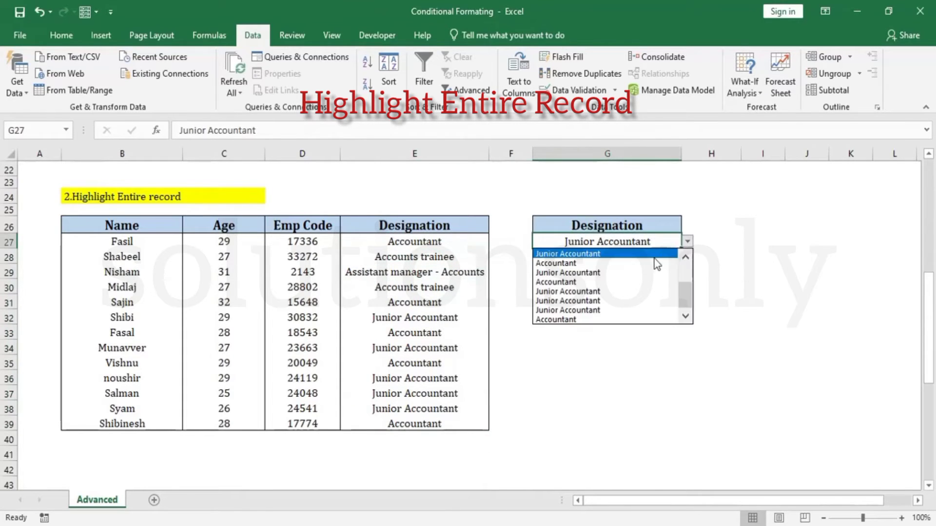
left_click_drag(683, 285, 680, 253)
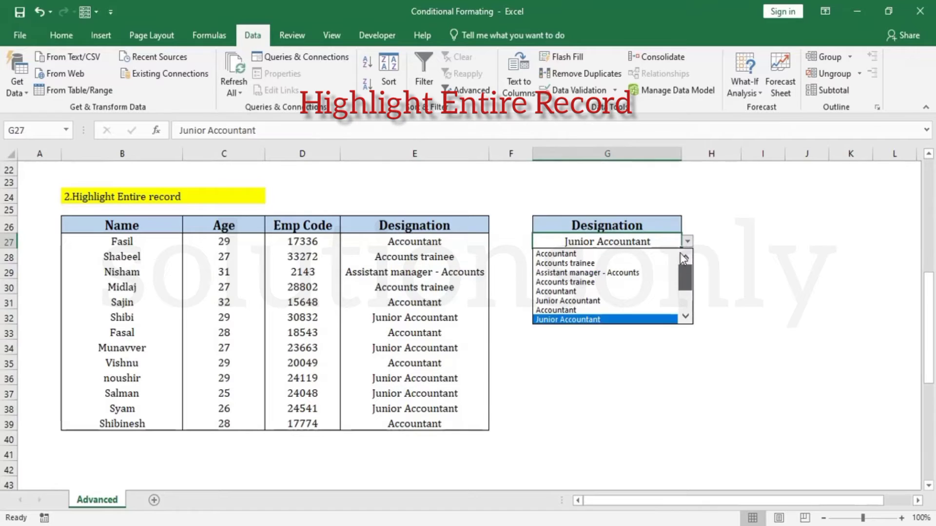
left_click(645, 271)
left_click(441, 273)
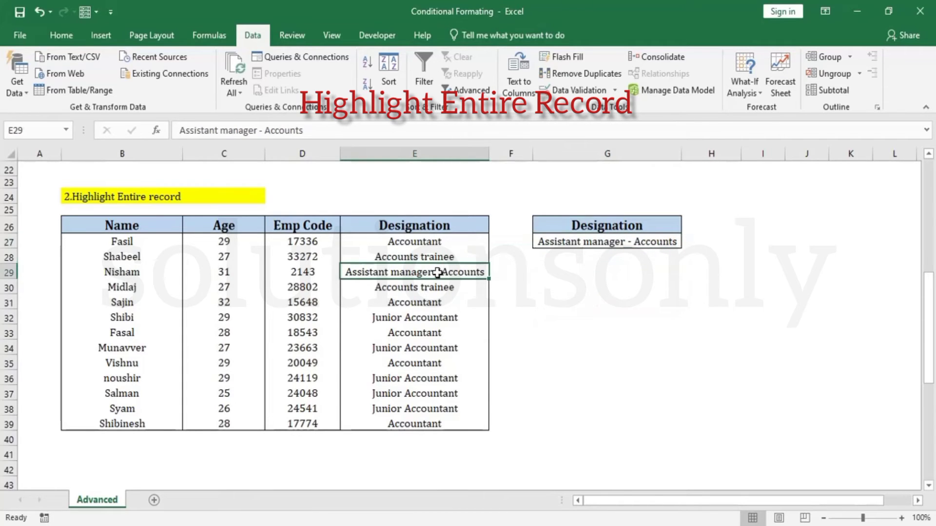
left_click_drag(437, 273, 124, 274)
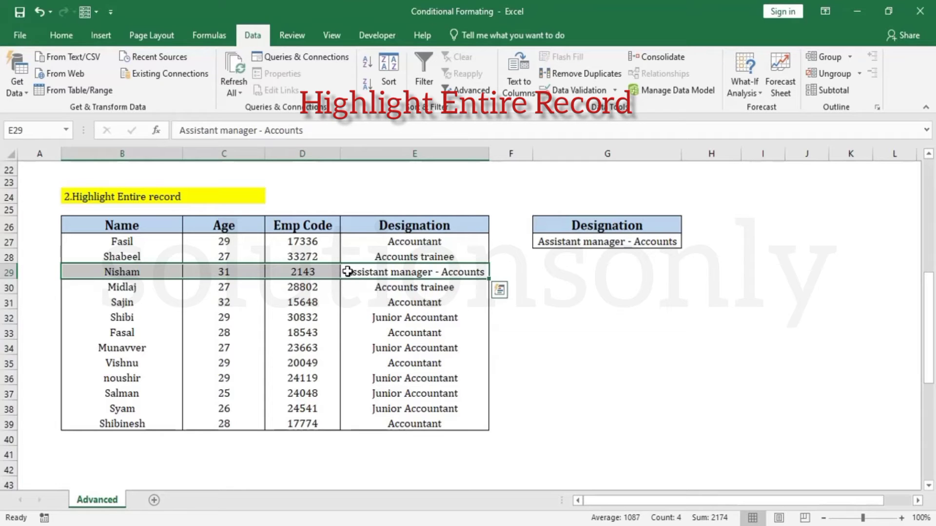
left_click(449, 322)
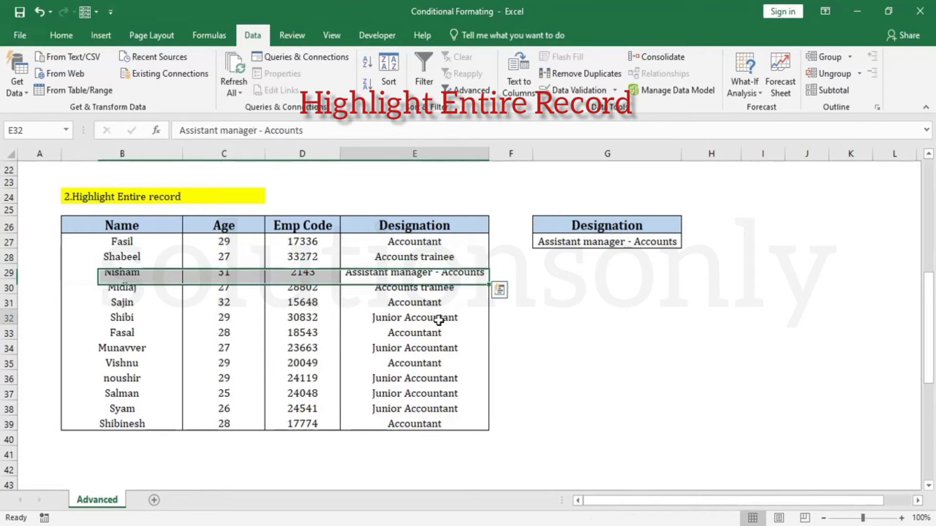
Step: Start a formula-based conditional formatting rule for B27:E39 with the formula =$E27=$G$27
left_click(111, 243)
left_click_drag(113, 245, 394, 417)
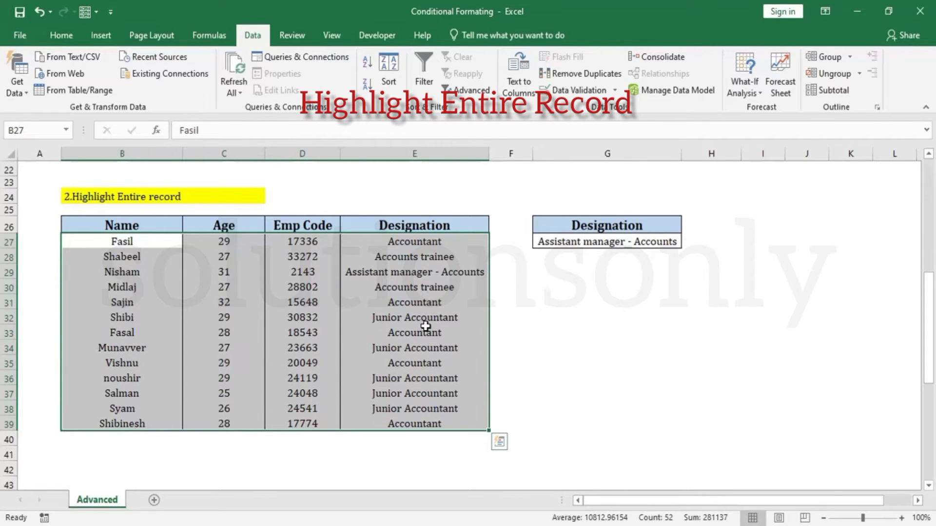
left_click(65, 34)
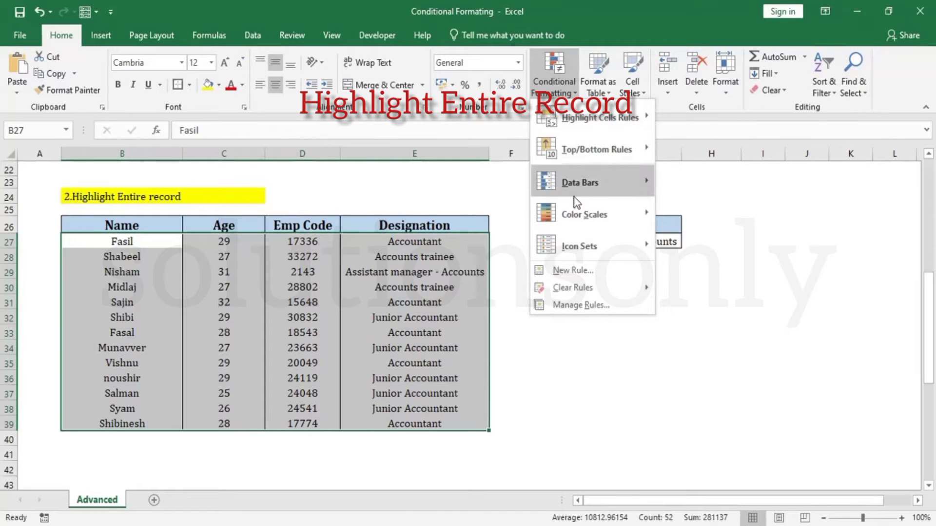
left_click(580, 272)
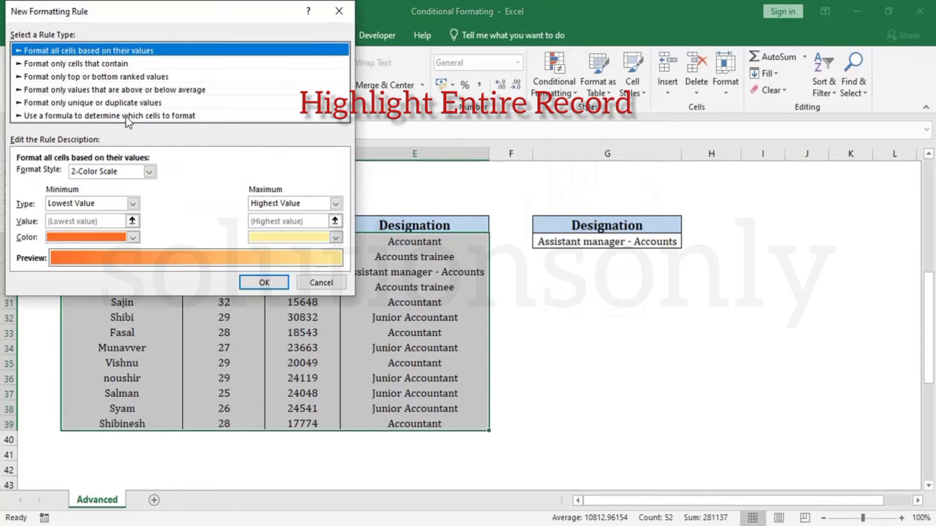
left_click(117, 116)
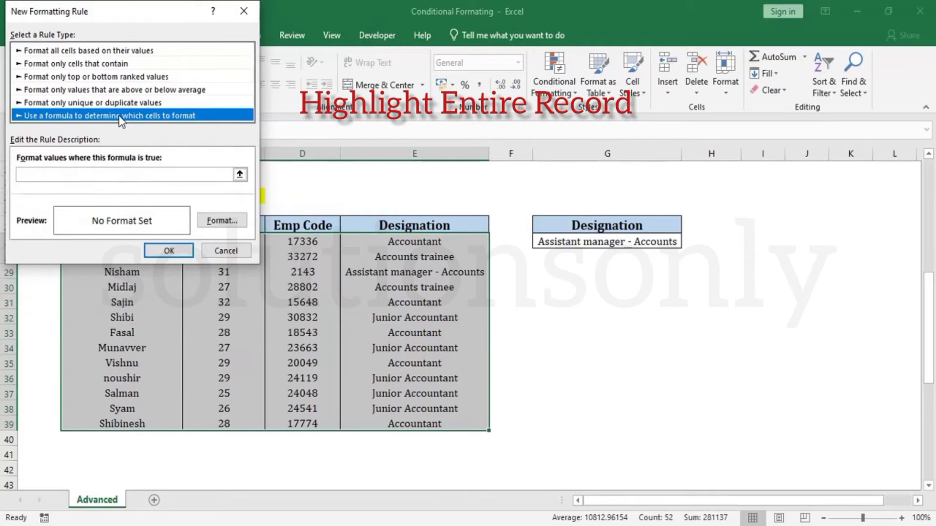
left_click(149, 174)
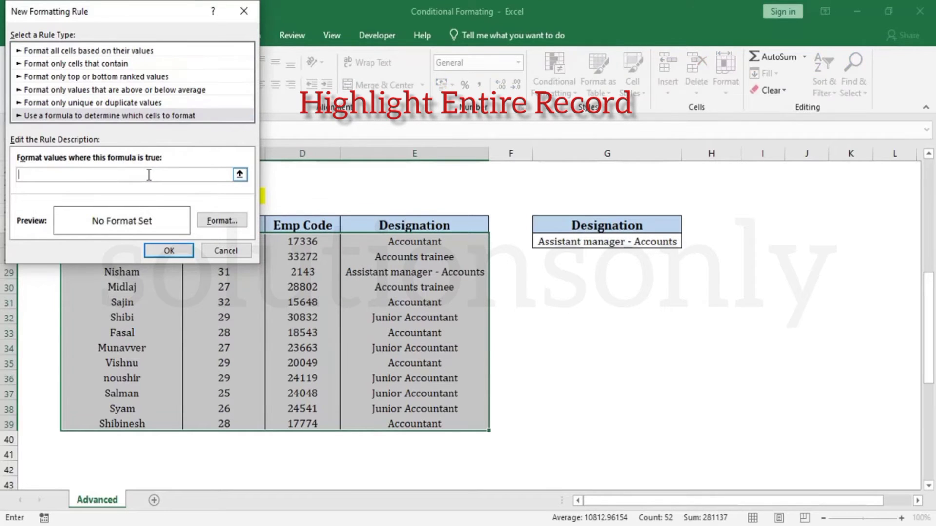
left_click(419, 240)
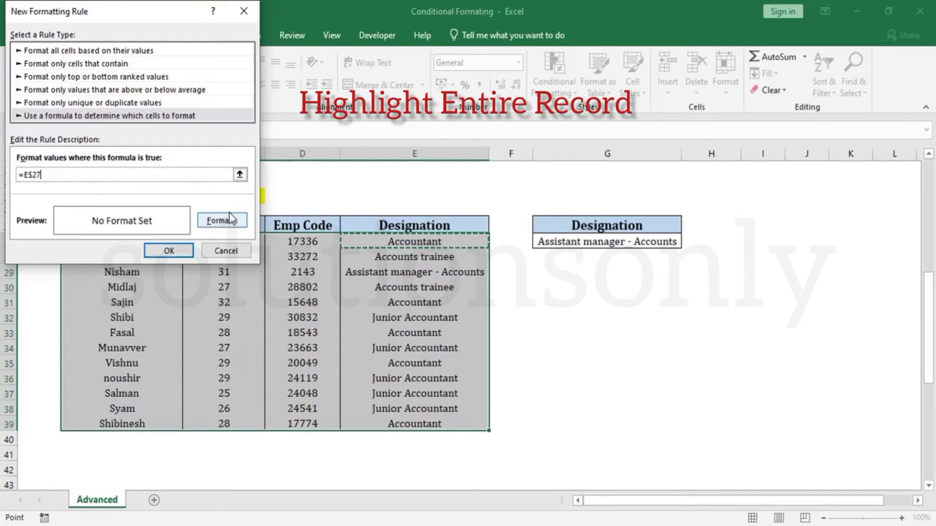
key("F4")
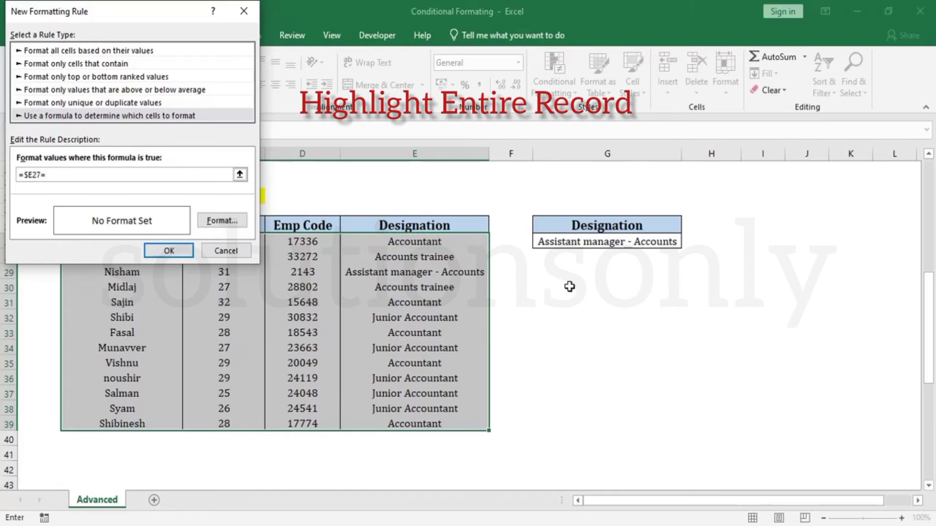
left_click(603, 242)
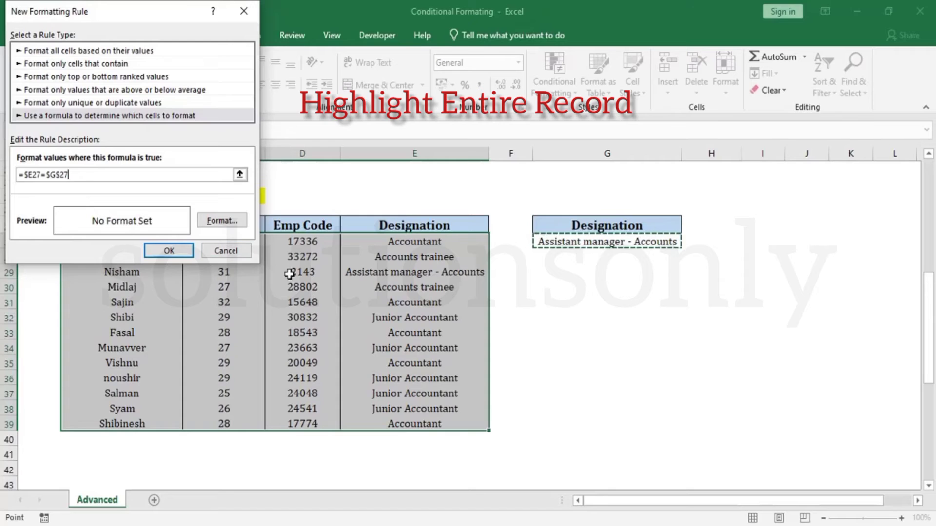
Step: Give the rule a light green fill, apply it to the table, and check the matching record in row 29
left_click(222, 220)
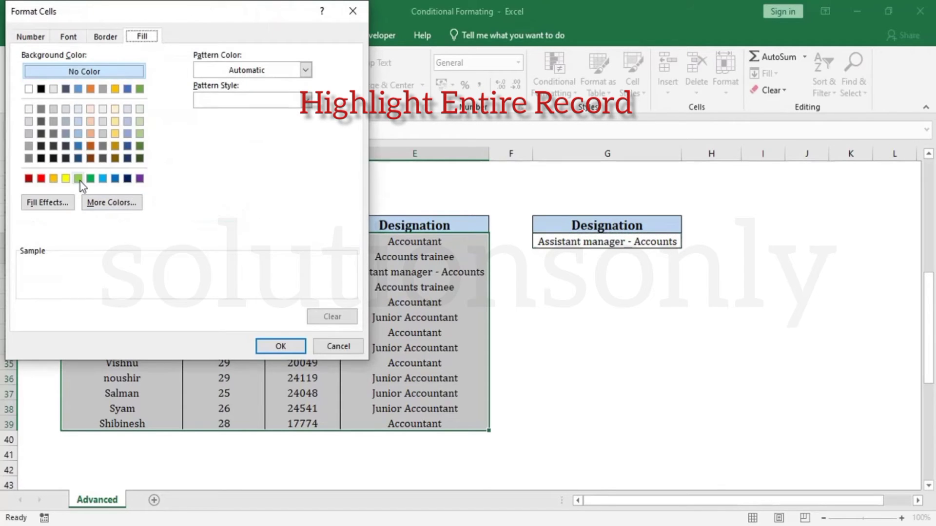
left_click(78, 179)
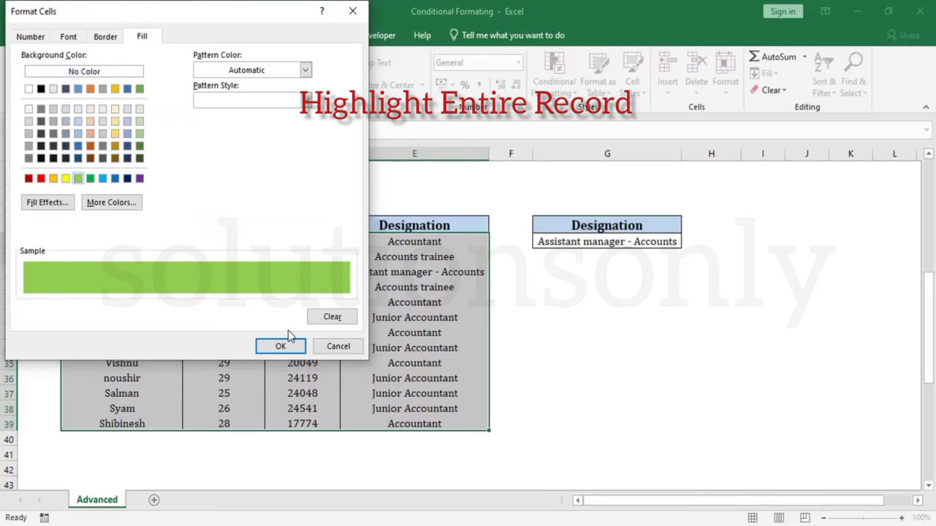
left_click(282, 347)
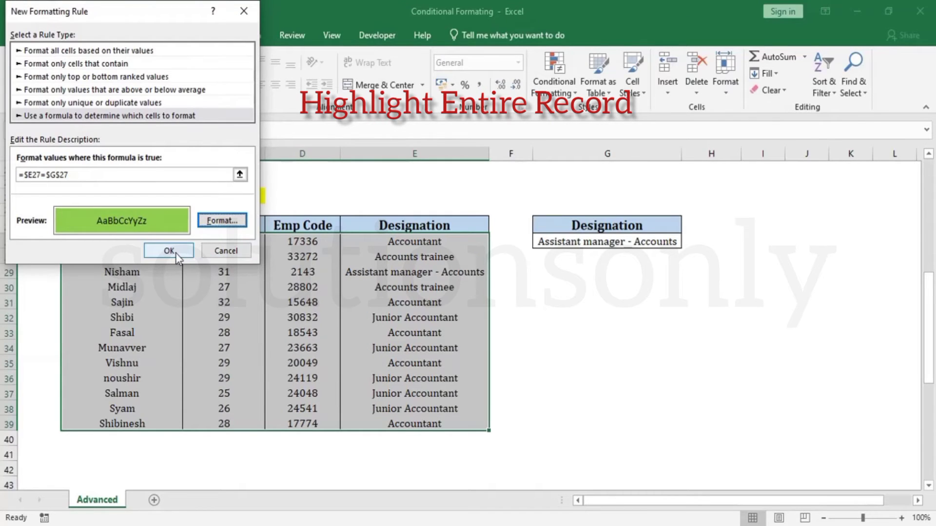
left_click(175, 252)
left_click(326, 302)
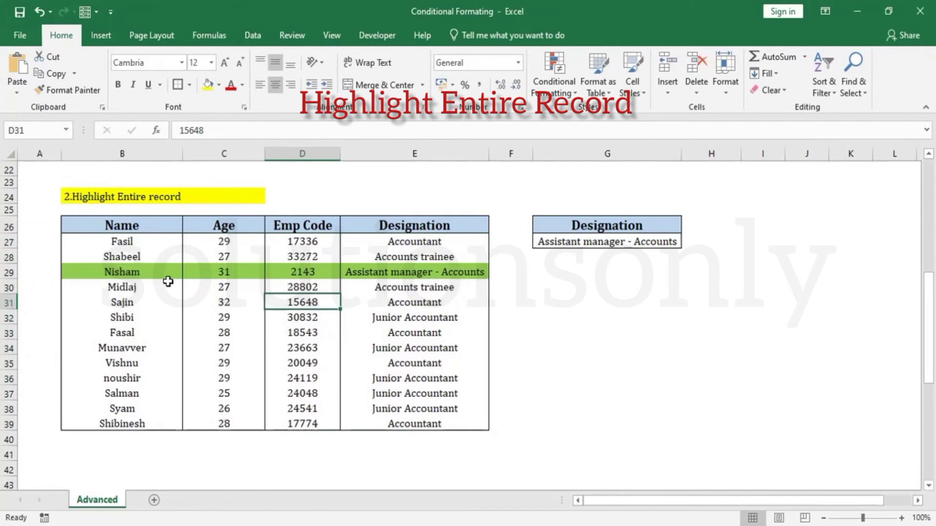
left_click_drag(167, 275, 424, 272)
left_click(424, 271)
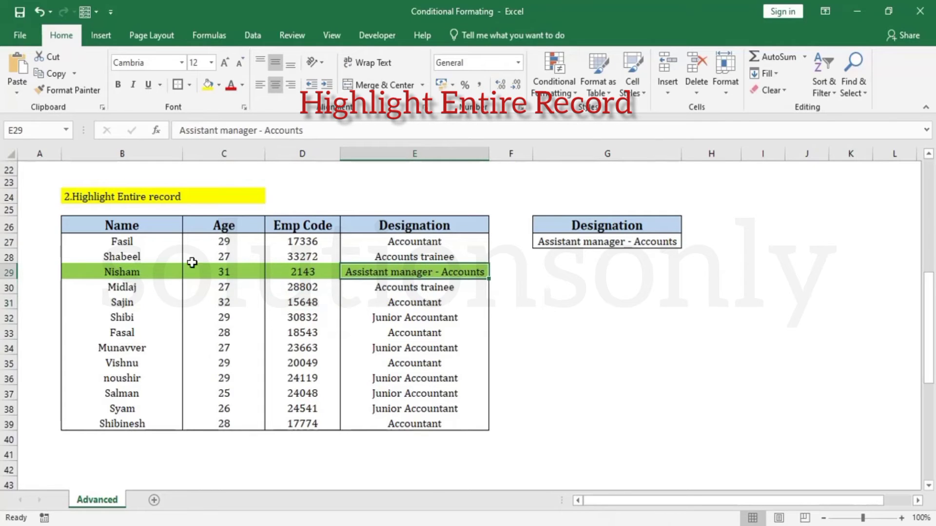
left_click_drag(159, 273, 463, 272)
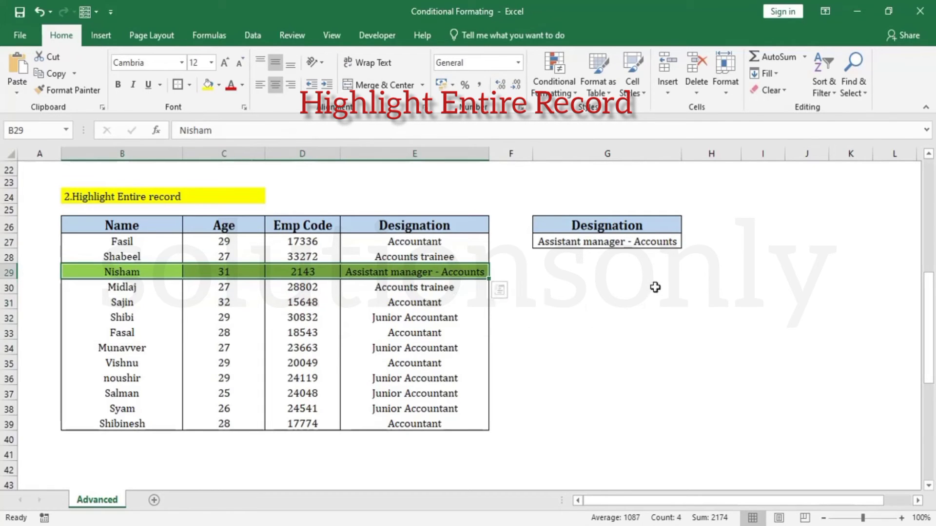
Step: Test the record highlighting by switching cell G27 to Accountant and then to Accounts trainee, and check the matching rows
left_click(639, 246)
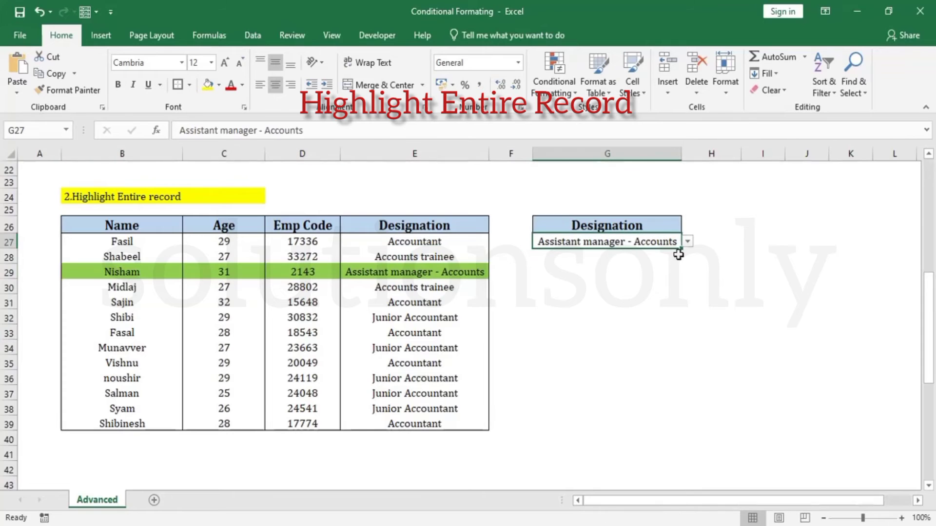
left_click(687, 241)
left_click(636, 291)
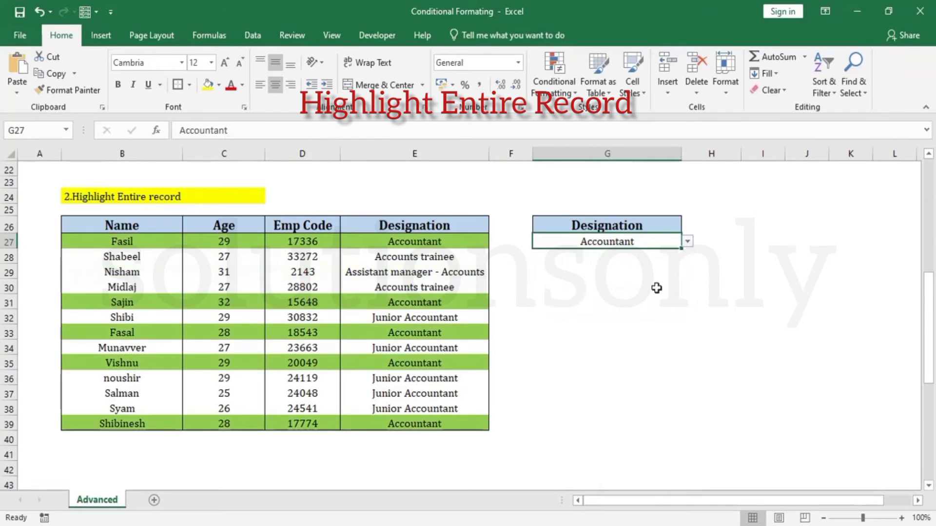
key("alt+Down")
left_click(625, 283)
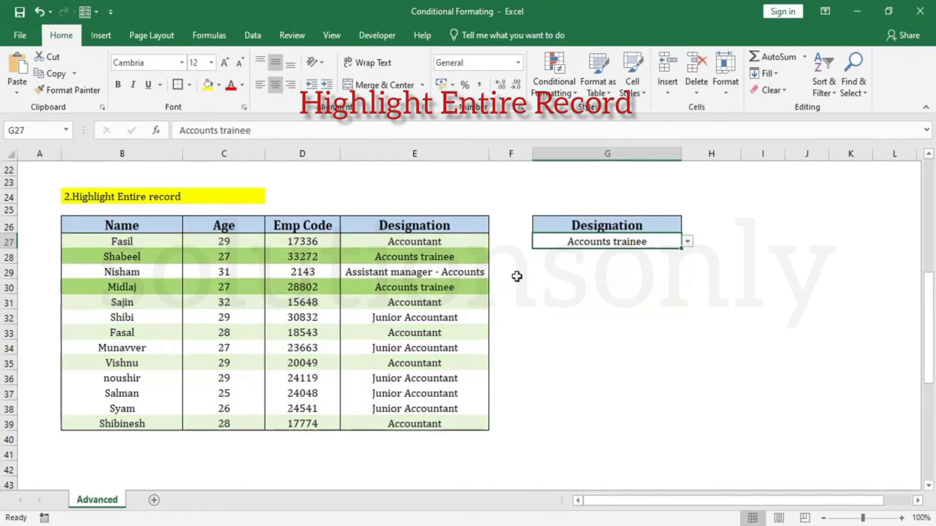
left_click_drag(125, 284, 367, 291)
Step: Go to the table in the section "3.Highlight Column & Row at a Same Time"
scroll(410, 322, "down", 6)
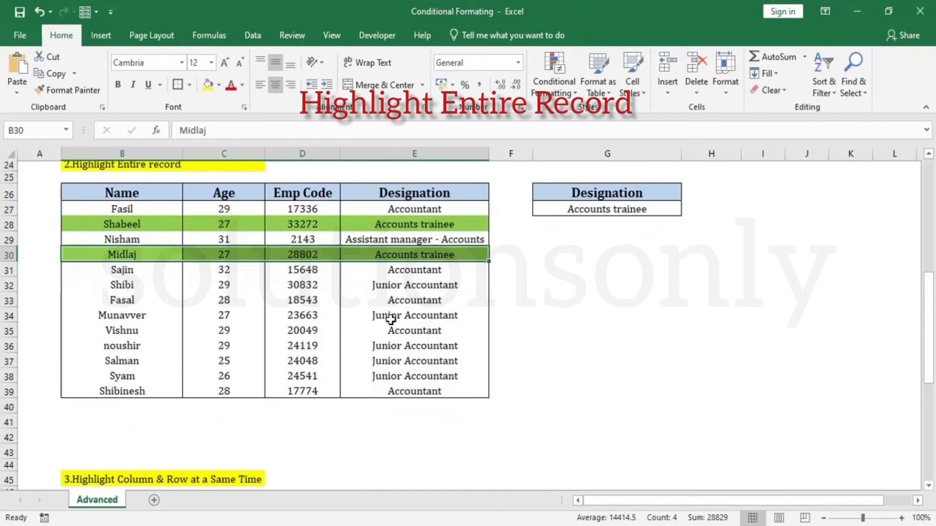
scroll(388, 321, "down", 2)
scroll(389, 319, "up", 1)
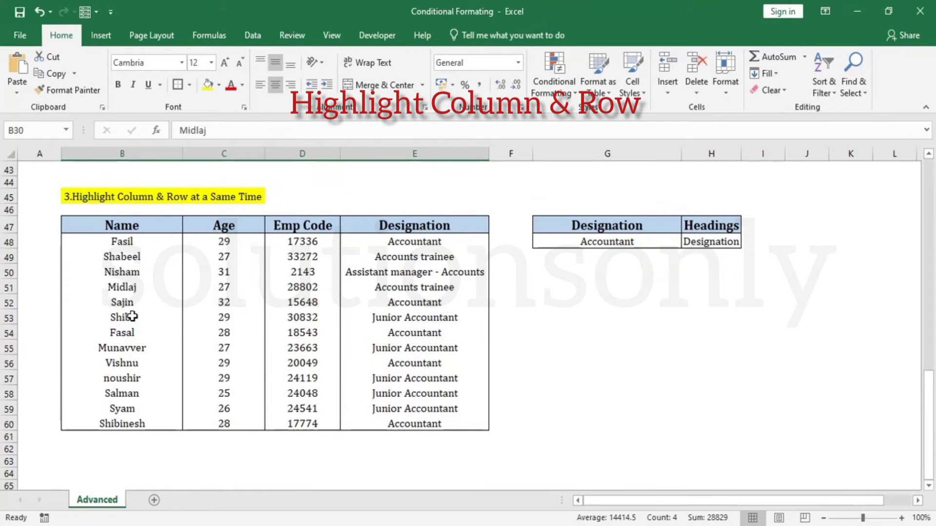
left_click_drag(134, 317, 417, 317)
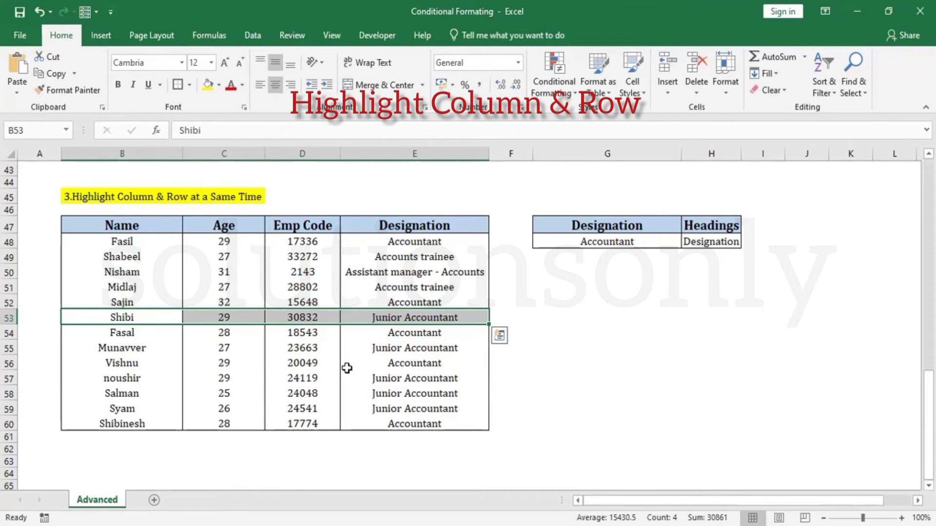
left_click_drag(317, 241, 317, 423)
left_click(376, 331)
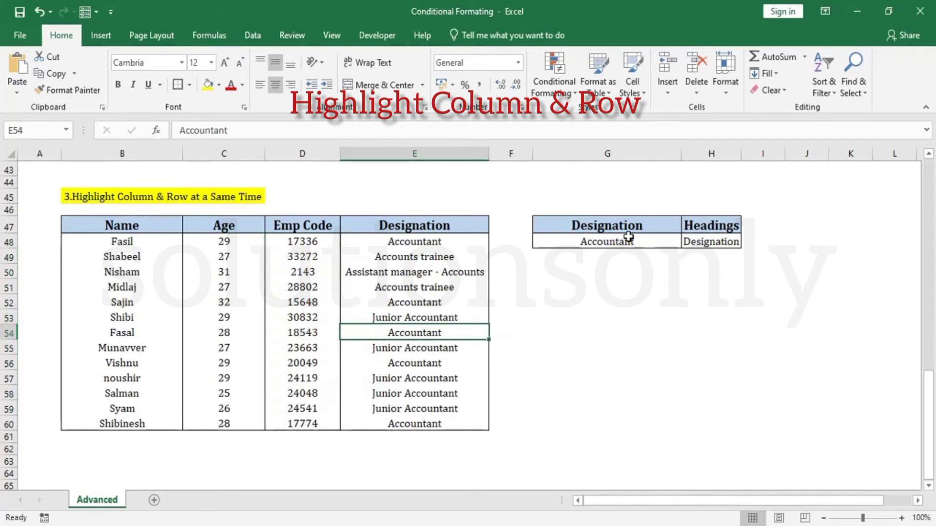
Step: Add a drop-down list to cell G48 using the designations in E48:E60 as its source
left_click(628, 237)
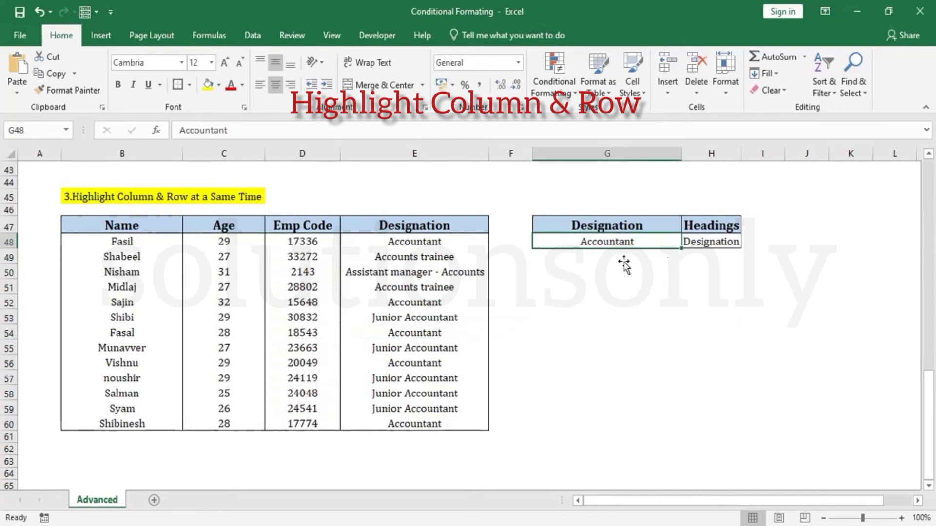
left_click(252, 36)
left_click(577, 91)
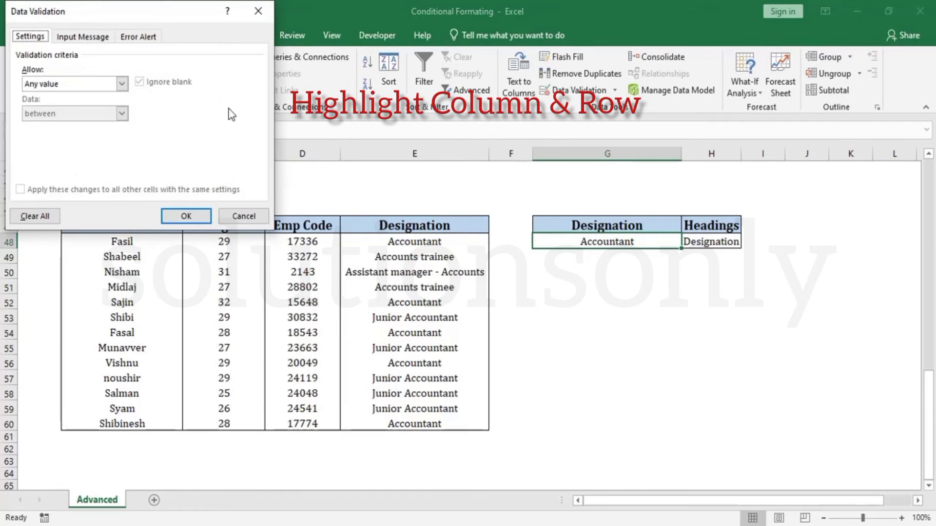
left_click(99, 86)
left_click(81, 128)
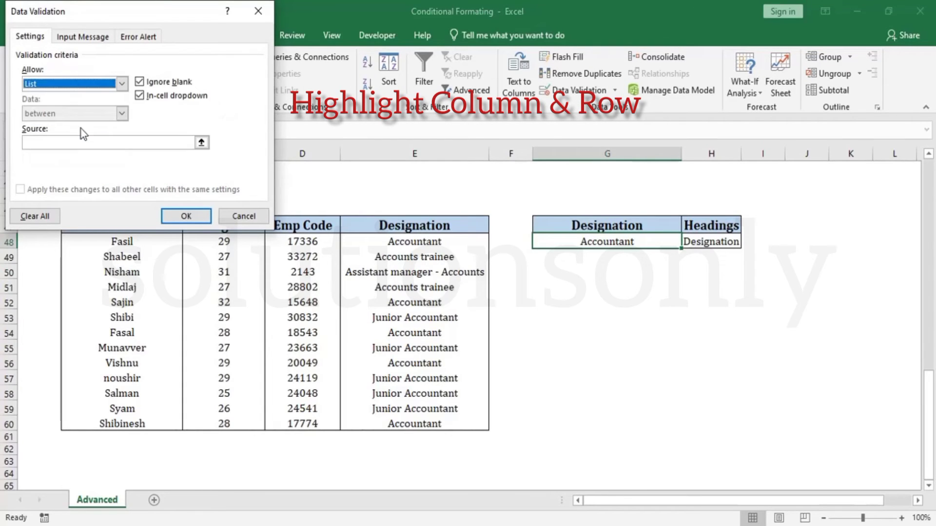
left_click(202, 142)
left_click_drag(397, 244, 400, 422)
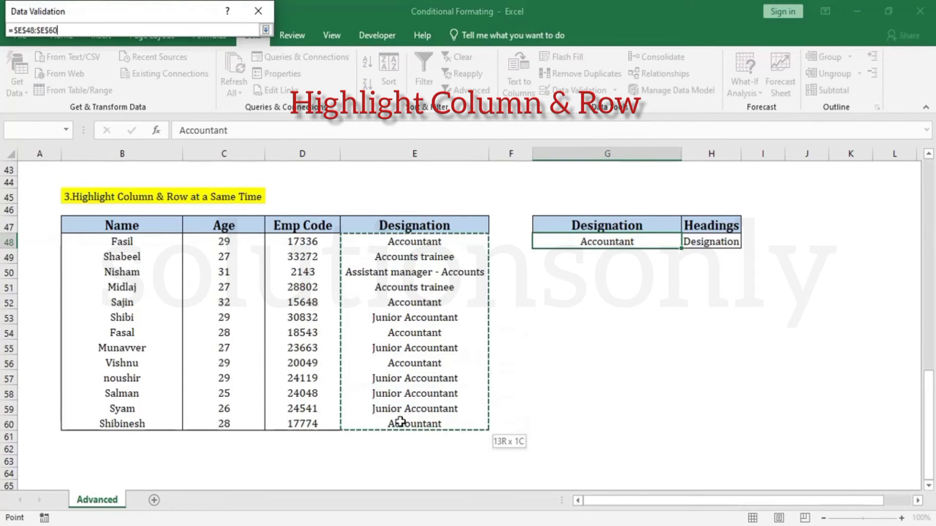
key("Return")
key("Return")
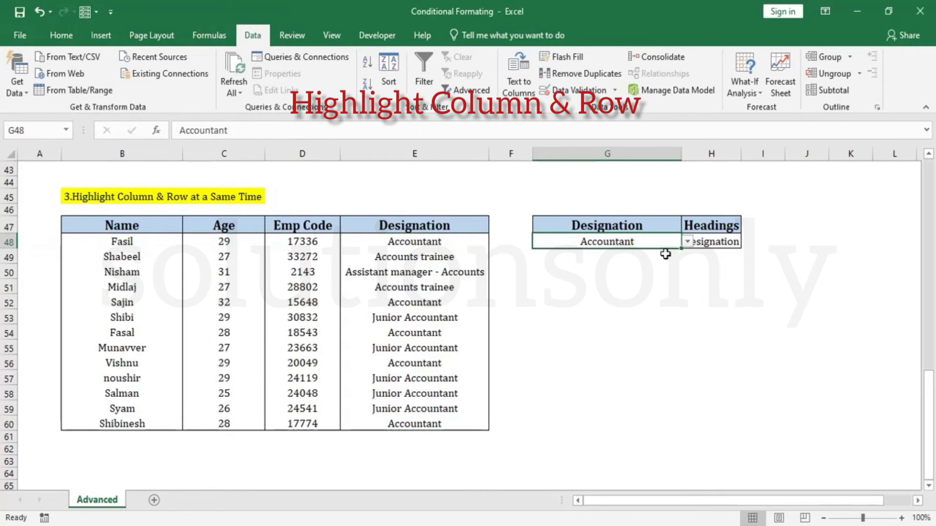
Step: Add a drop-down list to cell H48 using the table headings in B47:E47 as its source
left_click(712, 244)
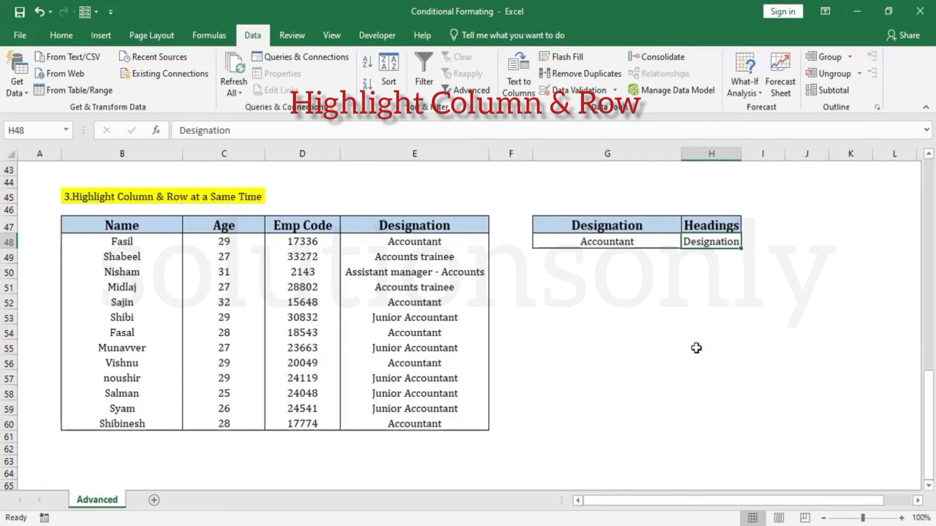
left_click(575, 97)
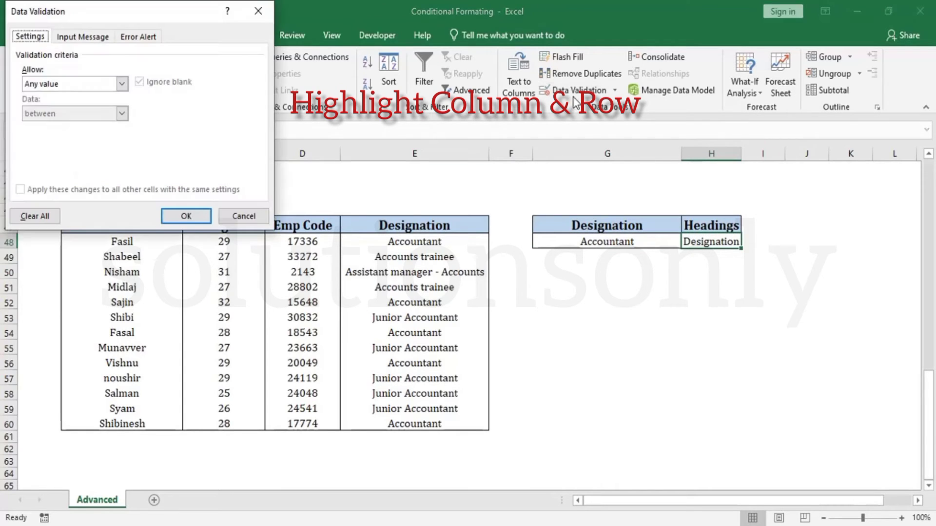
left_click(110, 85)
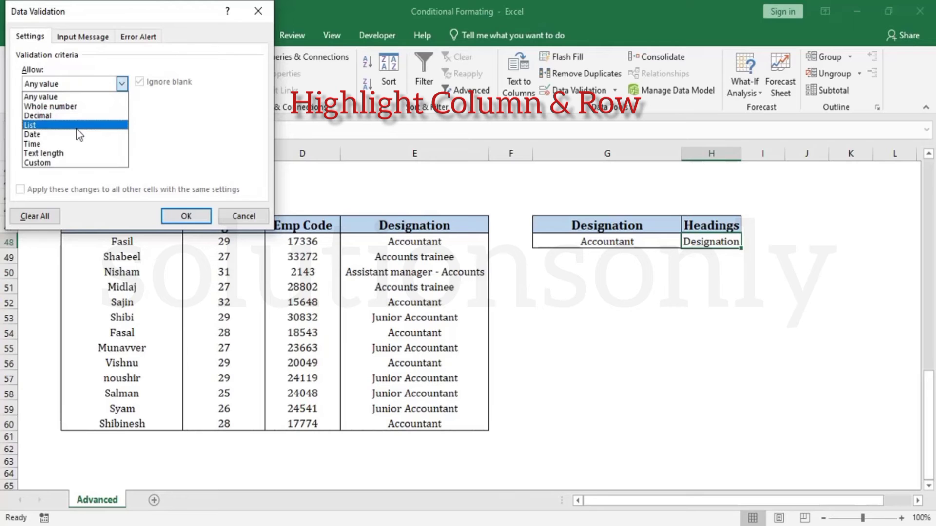
left_click(83, 124)
left_click(202, 143)
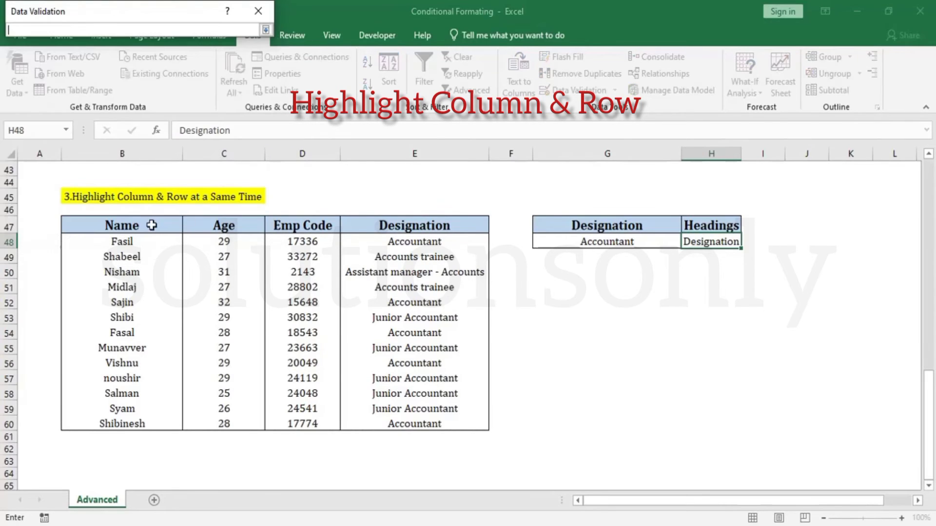
left_click_drag(141, 225, 400, 225)
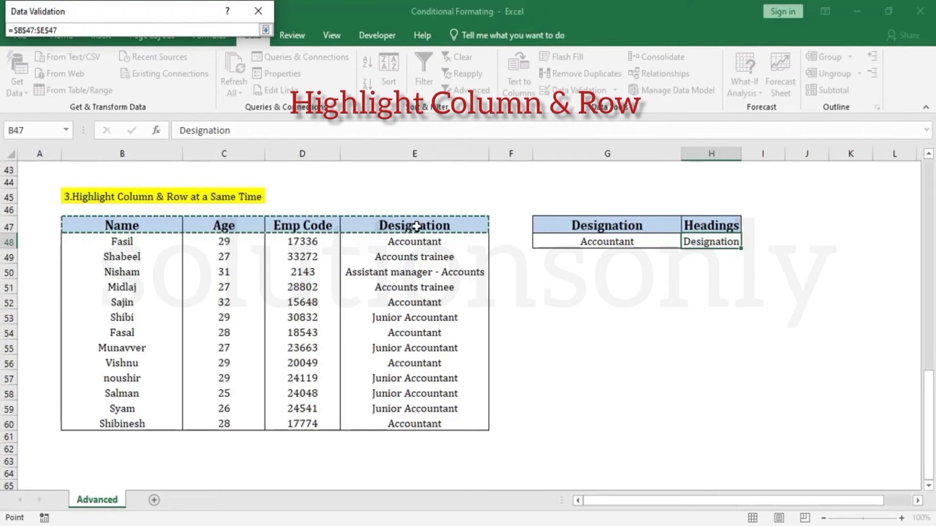
key("Return")
key("Return")
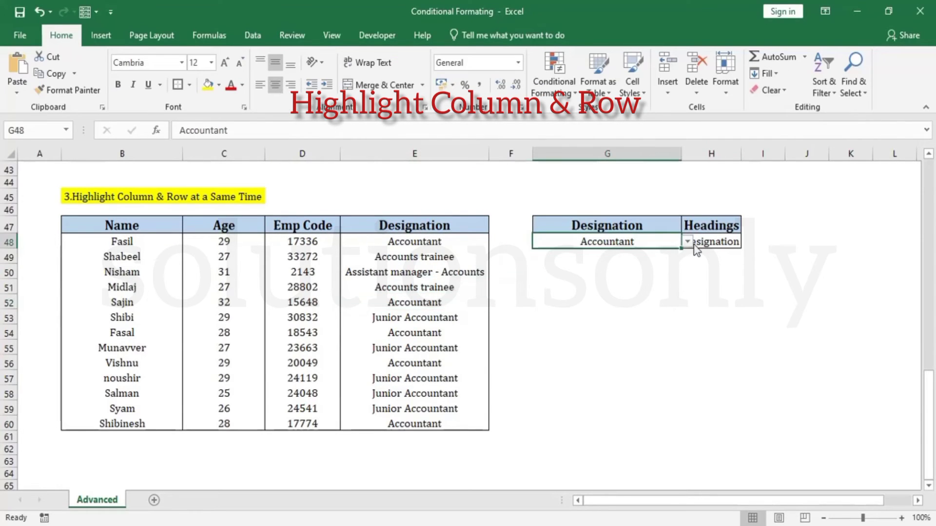
left_click(706, 242)
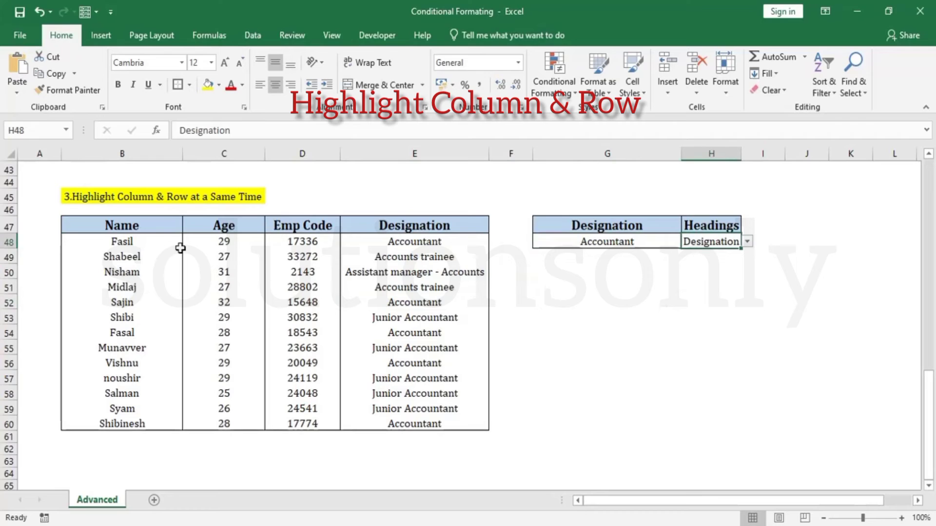
Step: Start a formula-based conditional formatting rule for B48:E60 with the formula =$E48=$G$48
left_click_drag(154, 244, 399, 421)
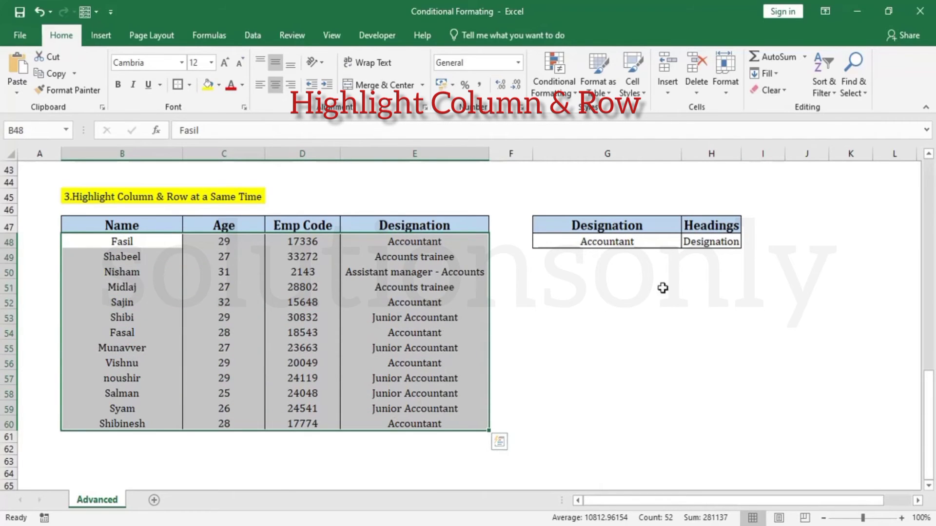
left_click(559, 81)
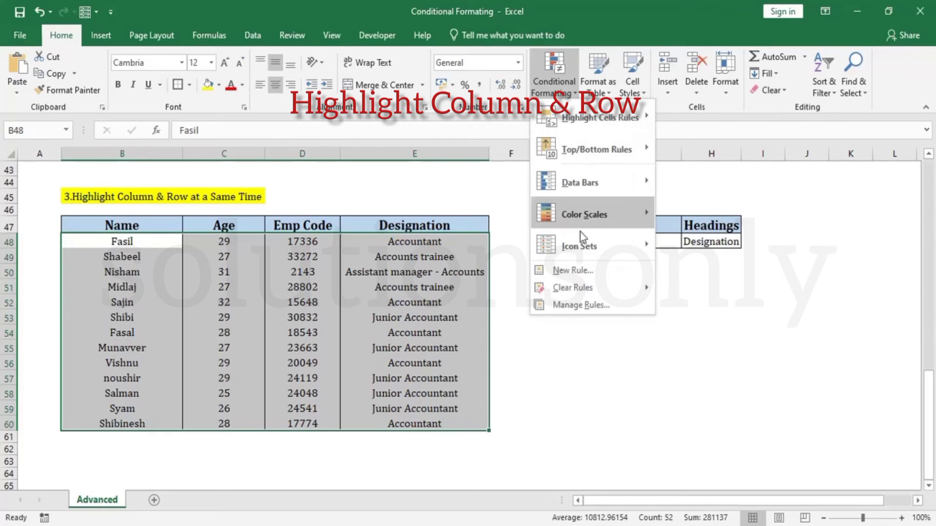
left_click(575, 270)
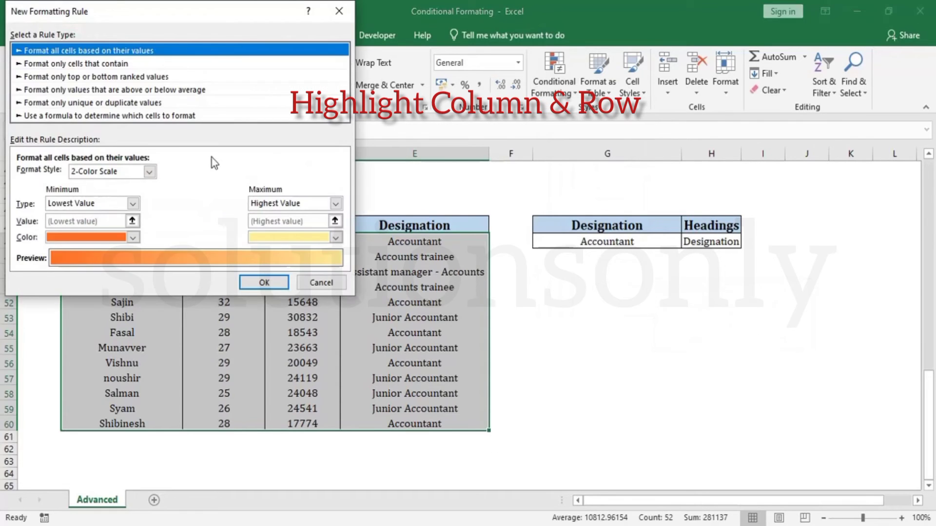
left_click(139, 116)
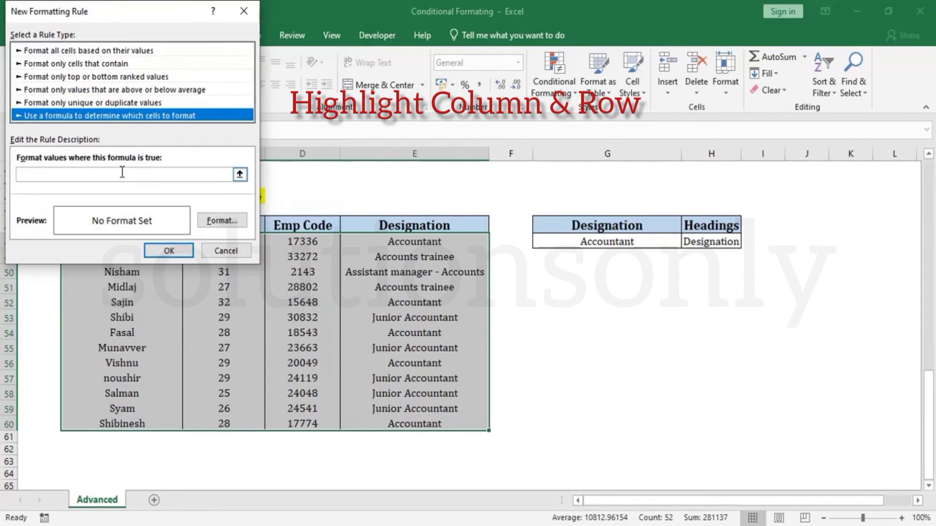
left_click(123, 174)
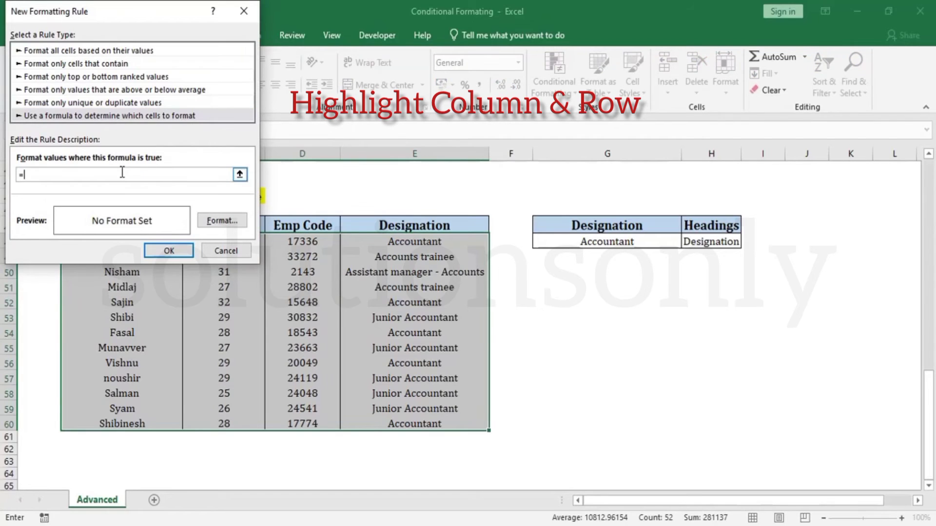
type("=")
left_click(440, 242)
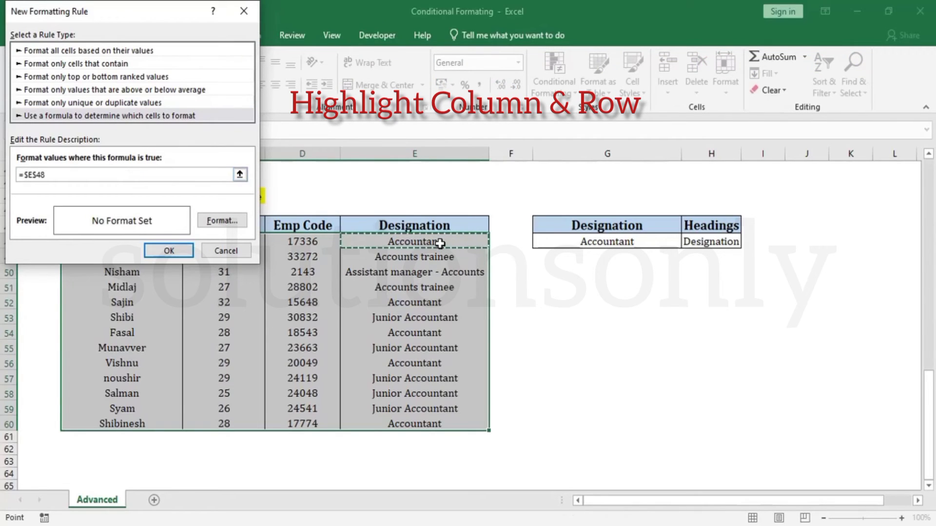
key("F4")
key("F4")
type("=")
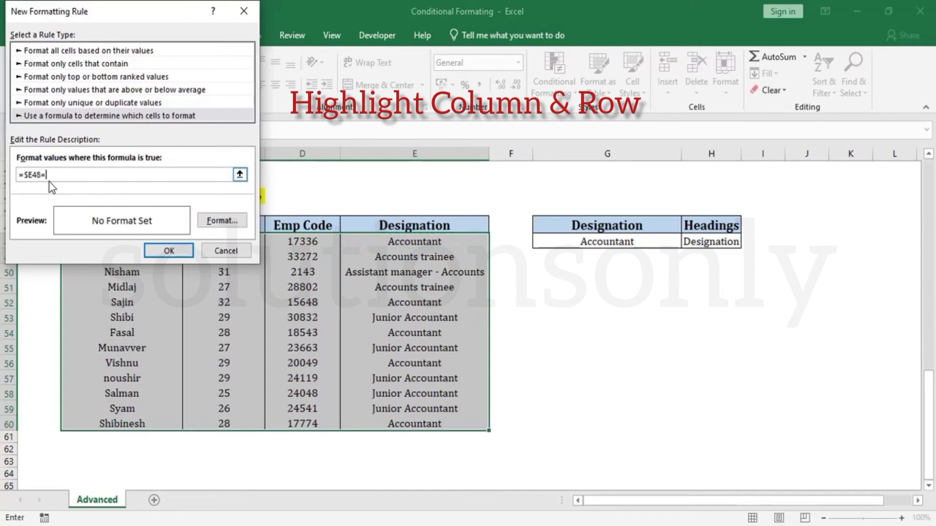
left_click(632, 243)
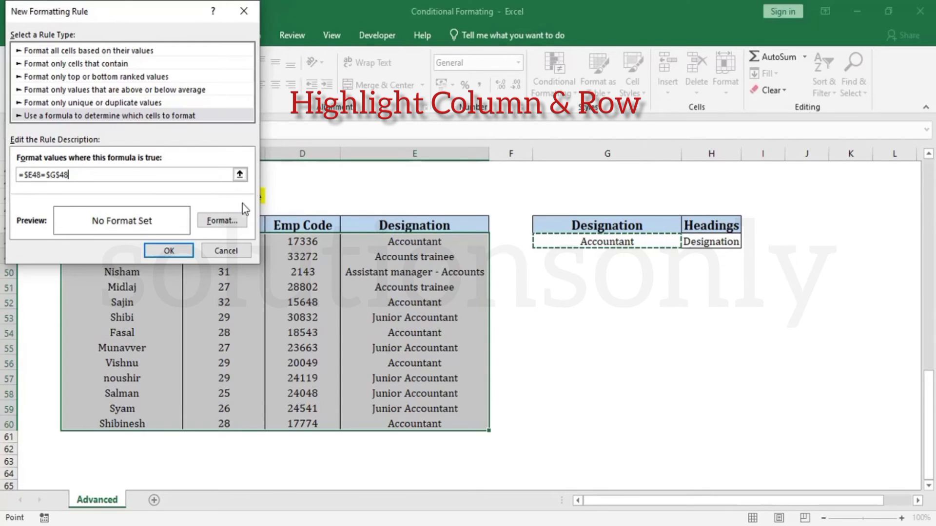
Step: Give the row-highlighting rule a light green fill and apply it to the table
left_click(233, 221)
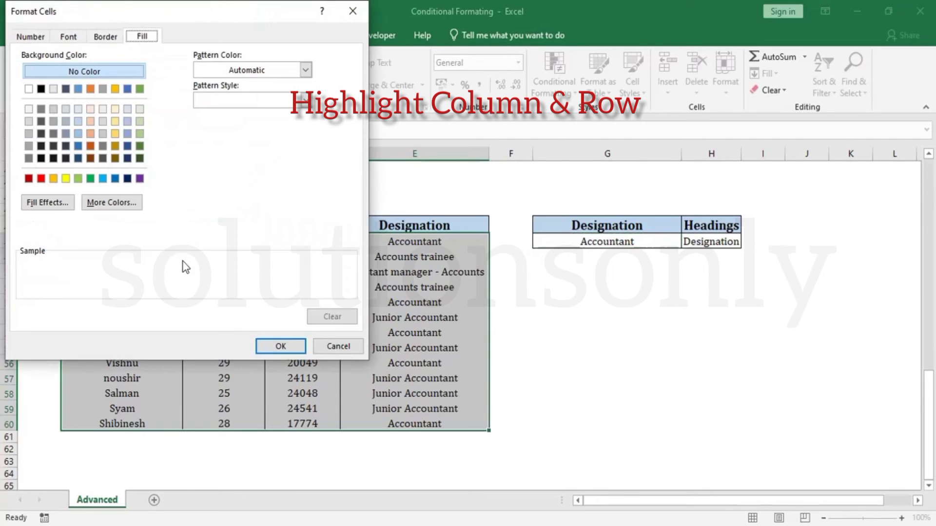
left_click(78, 179)
left_click(275, 347)
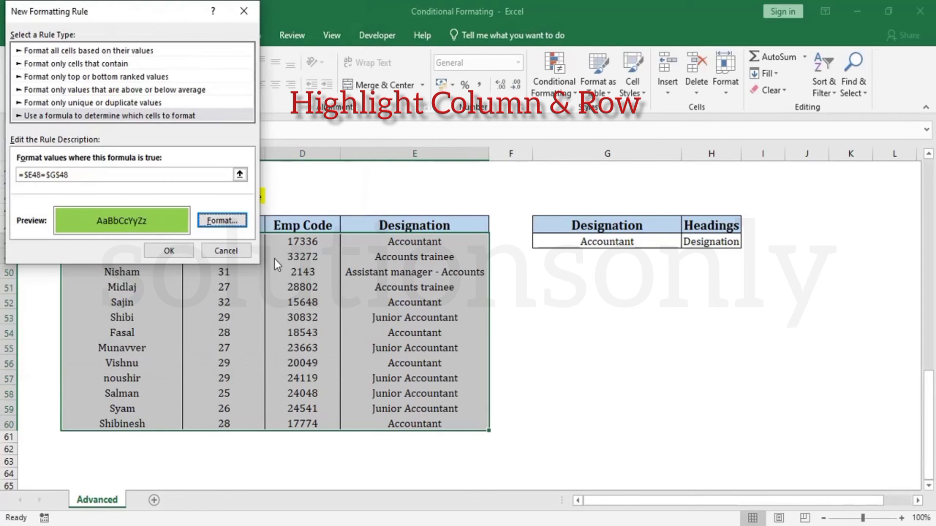
left_click(180, 249)
Step: Test the row highlighting by switching cell G48 to Accounts trainee, and check the matching record in row 51
left_click(671, 244)
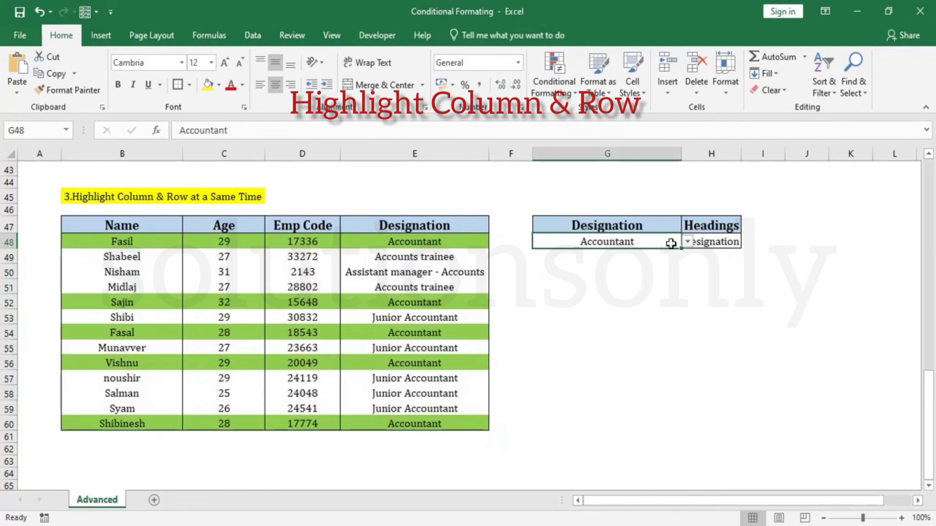
left_click(688, 242)
left_click(627, 282)
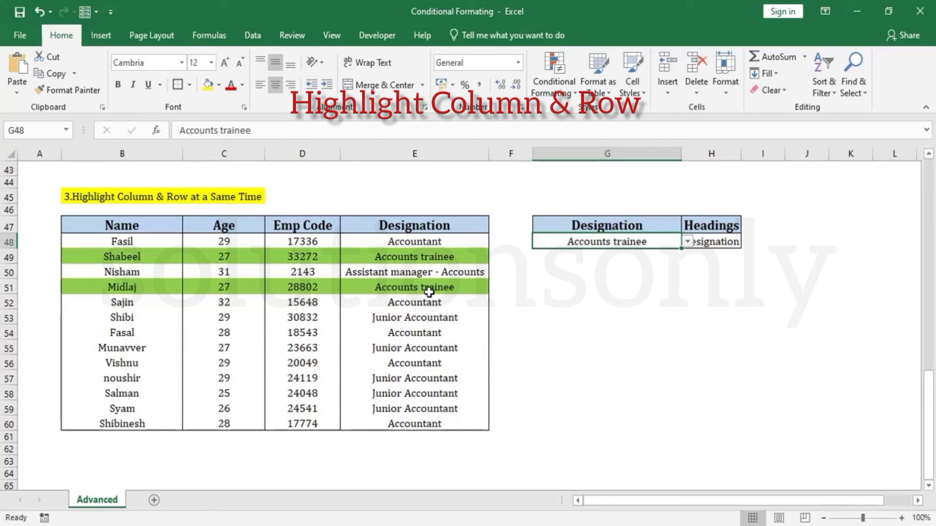
left_click_drag(429, 293, 232, 283)
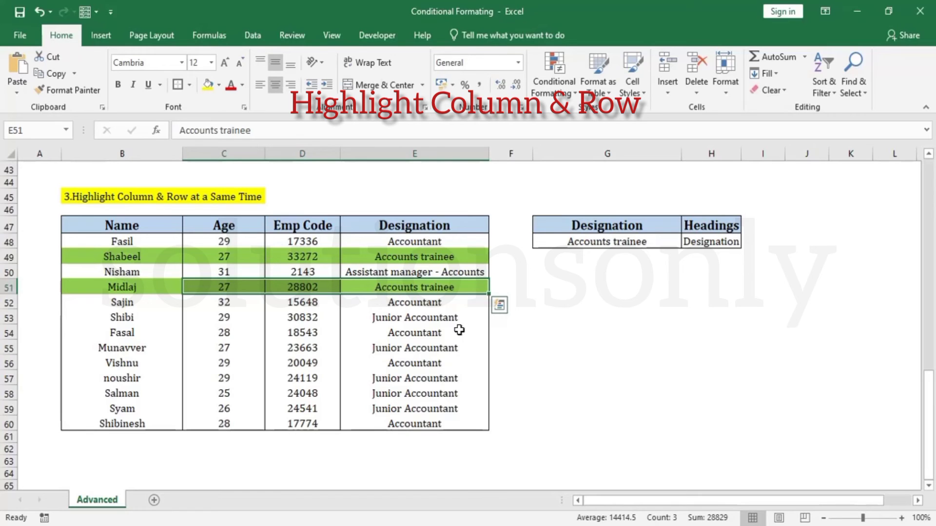
left_click(691, 243)
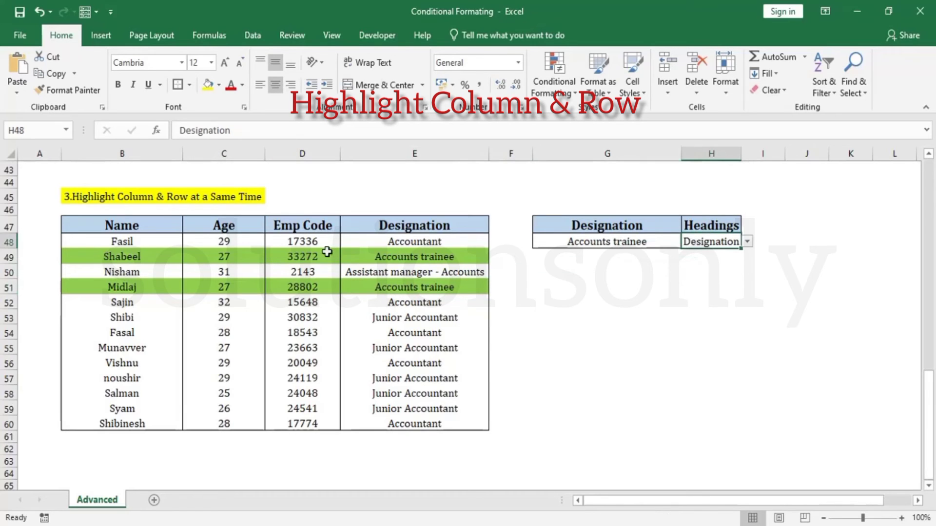
left_click_drag(317, 242, 322, 425)
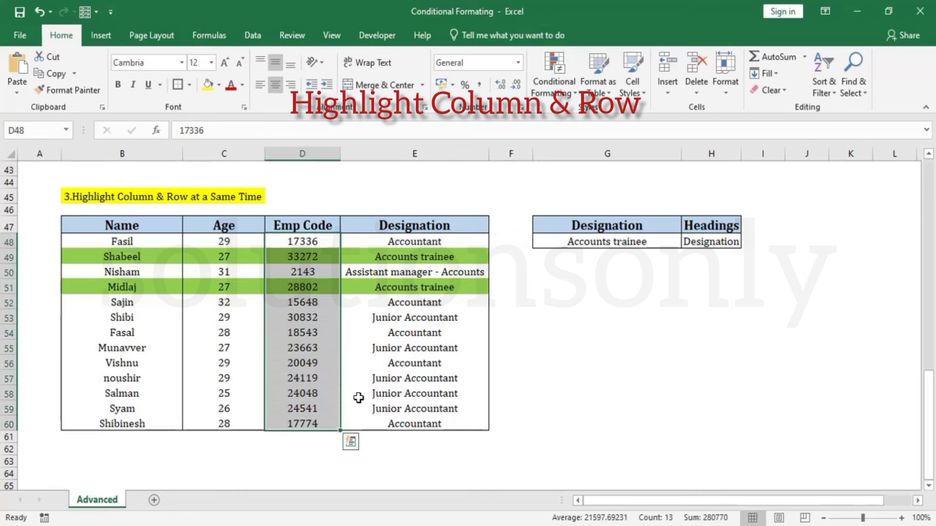
left_click(431, 332)
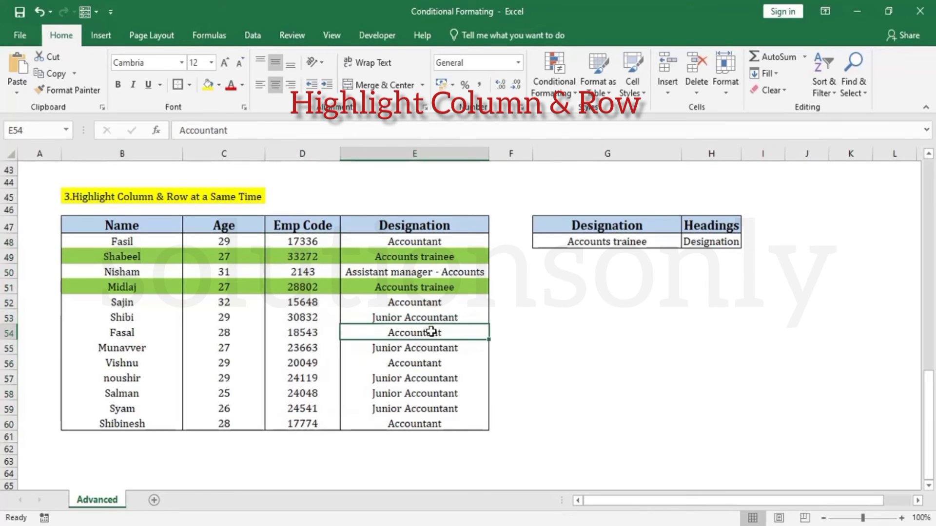
left_click(418, 287)
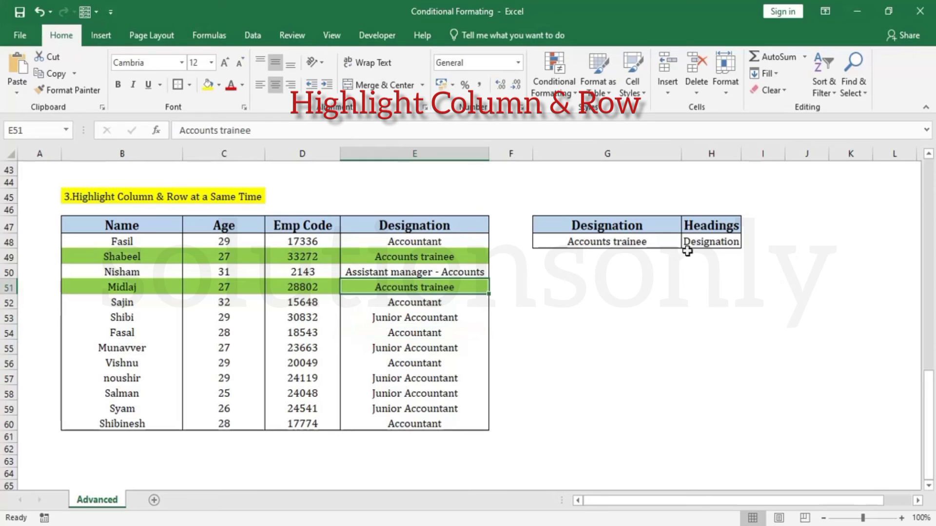
Step: Start a second formula-based conditional formatting rule for B48:E60 with the formula =B$47=$H$48
left_click_drag(165, 239, 427, 424)
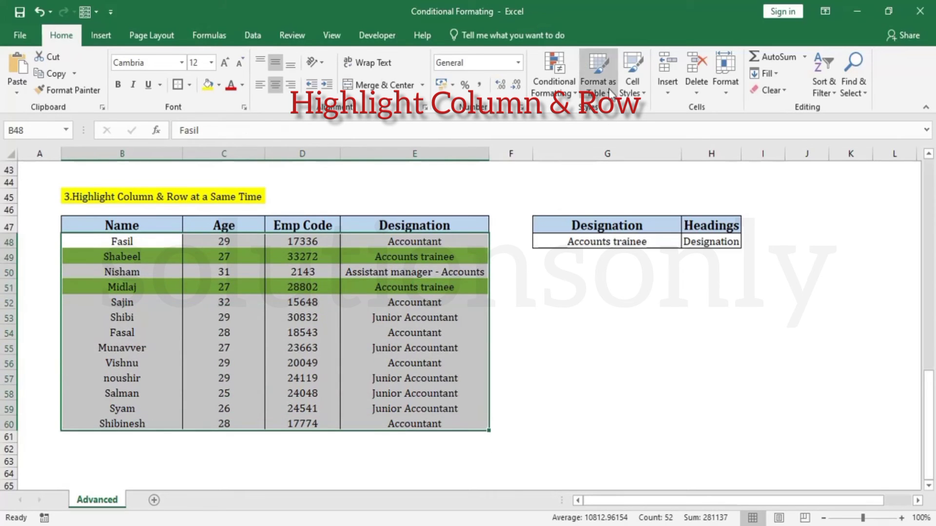
left_click(560, 87)
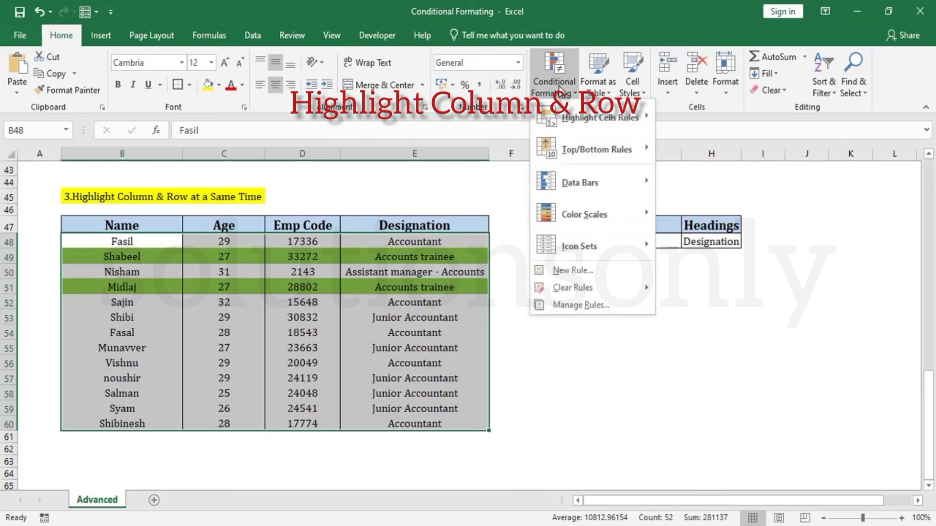
left_click(575, 271)
left_click(157, 118)
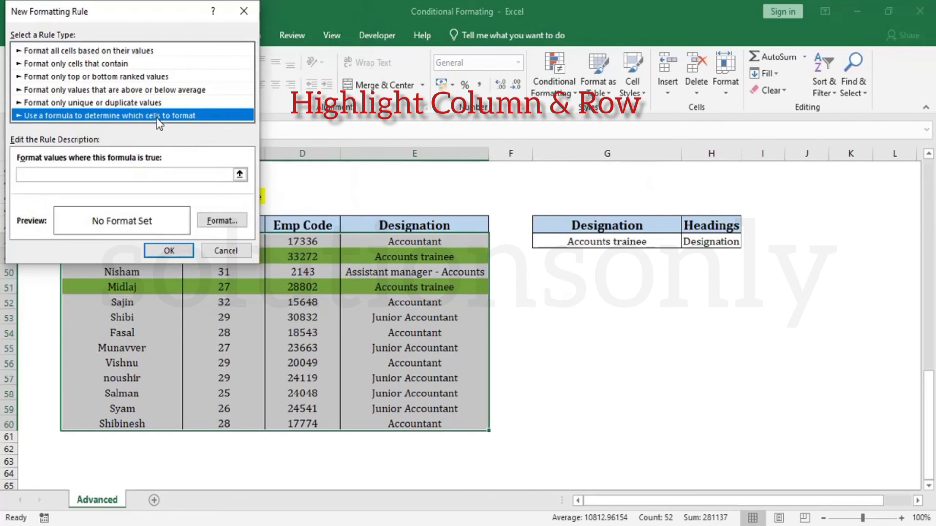
left_click(147, 173)
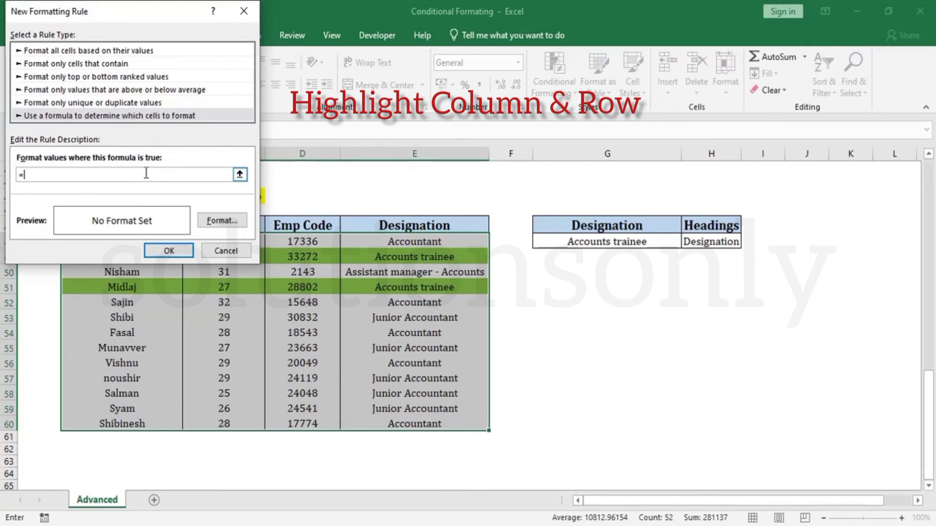
left_click_drag(108, 8, 347, 9)
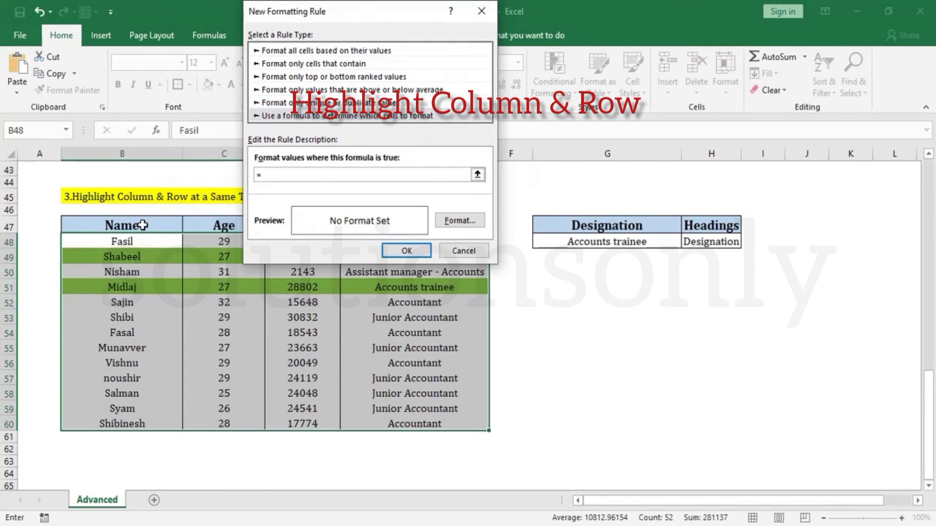
left_click(142, 224)
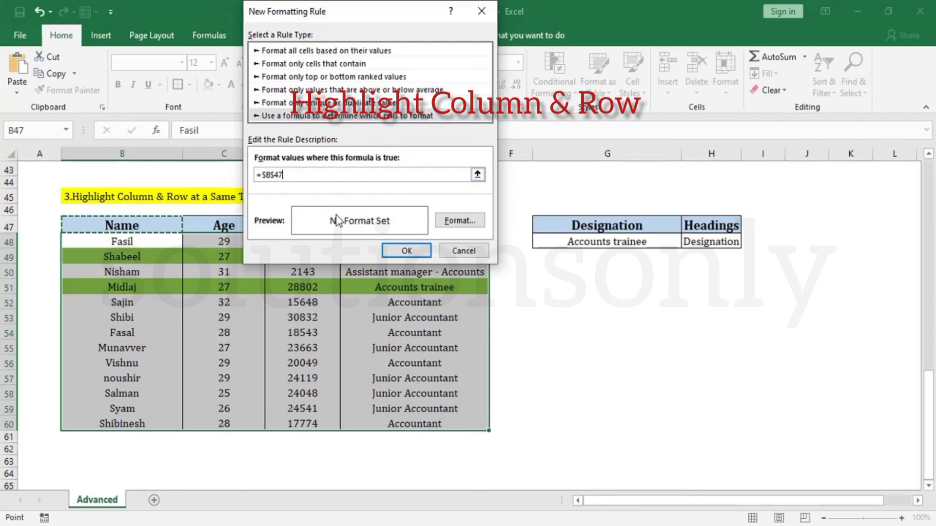
key("F4")
type("=")
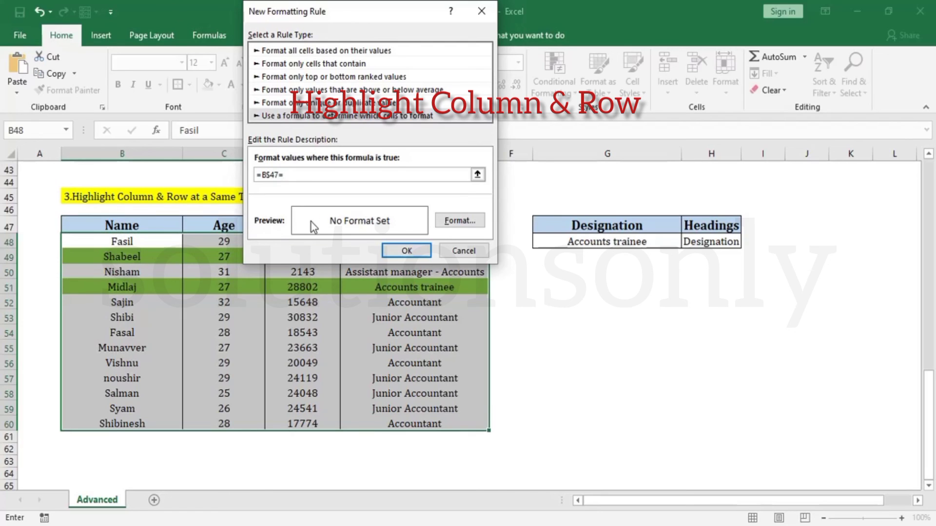
left_click(715, 240)
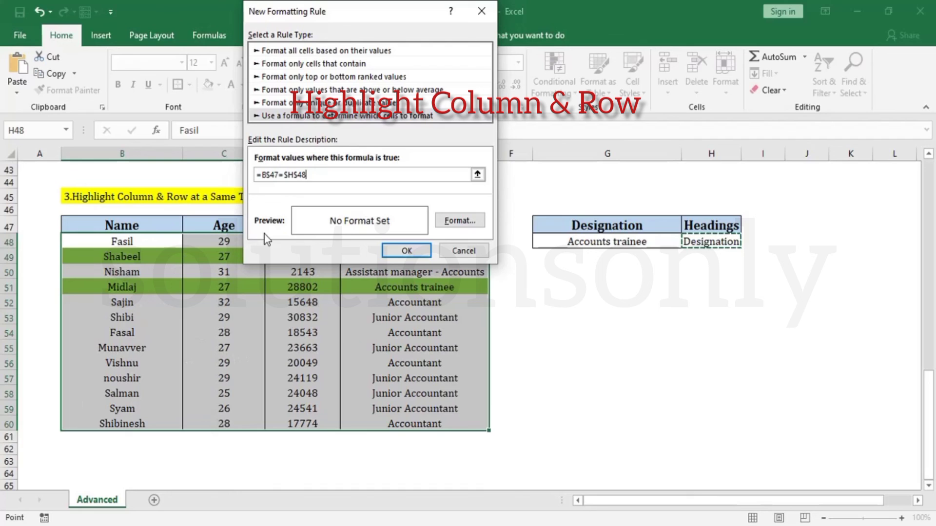
Step: Give the column-highlighting rule a red fill and apply it to the table
left_click(460, 222)
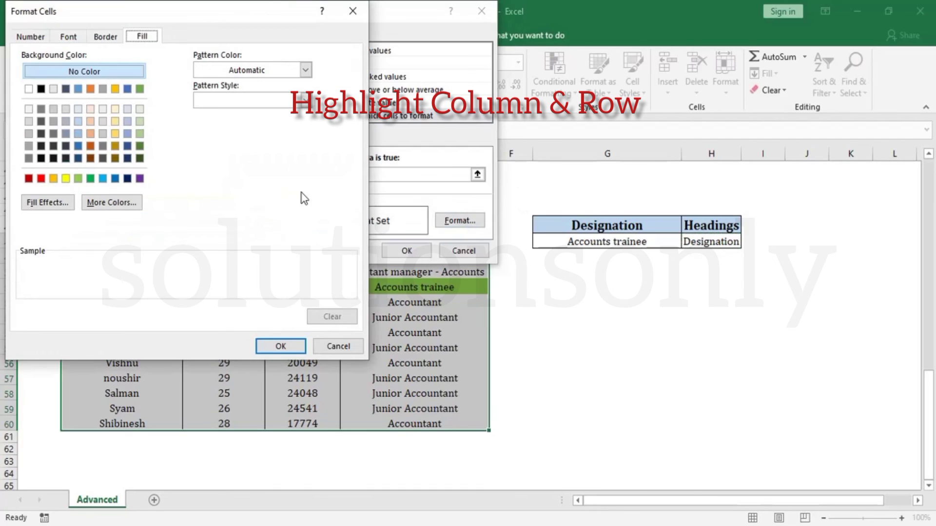
left_click(41, 178)
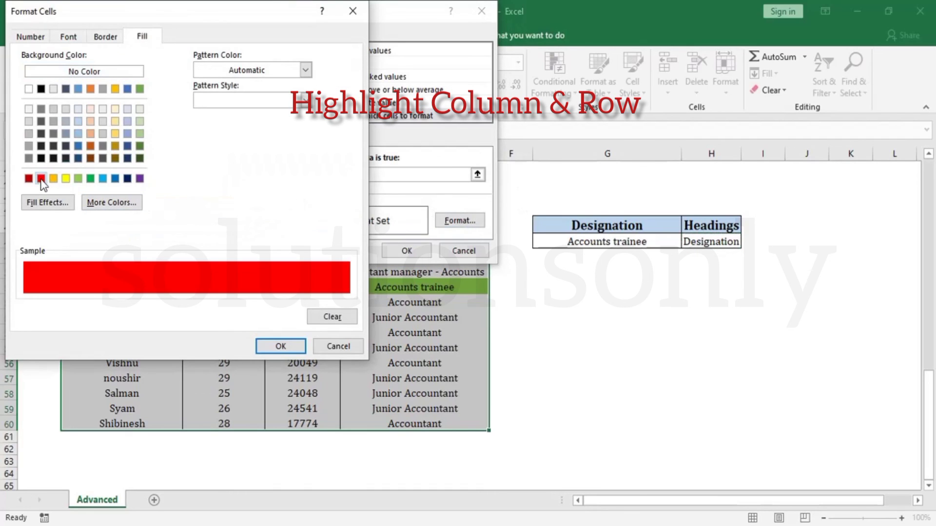
left_click(283, 345)
left_click(409, 251)
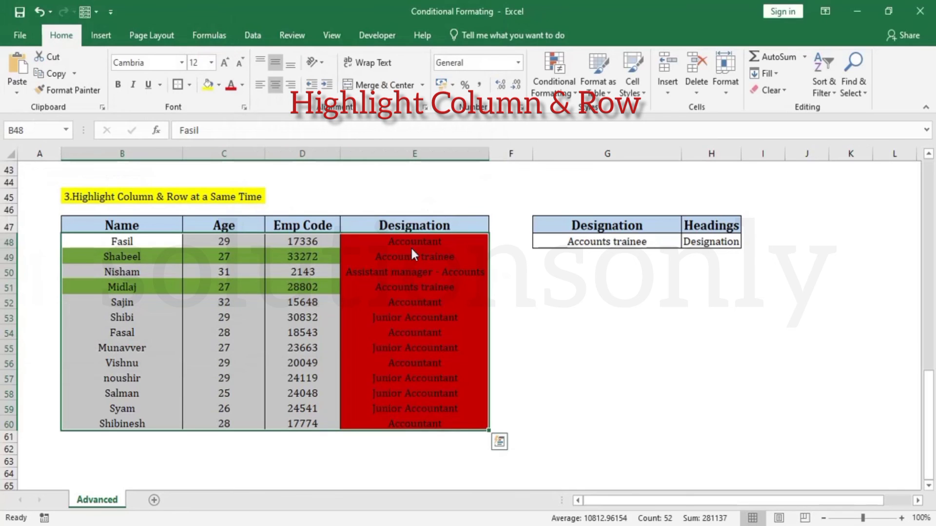
left_click(409, 300)
Step: Test the column highlighting by switching the heading in cell H48 to Emp Code, Age and finally Name
left_click(729, 242)
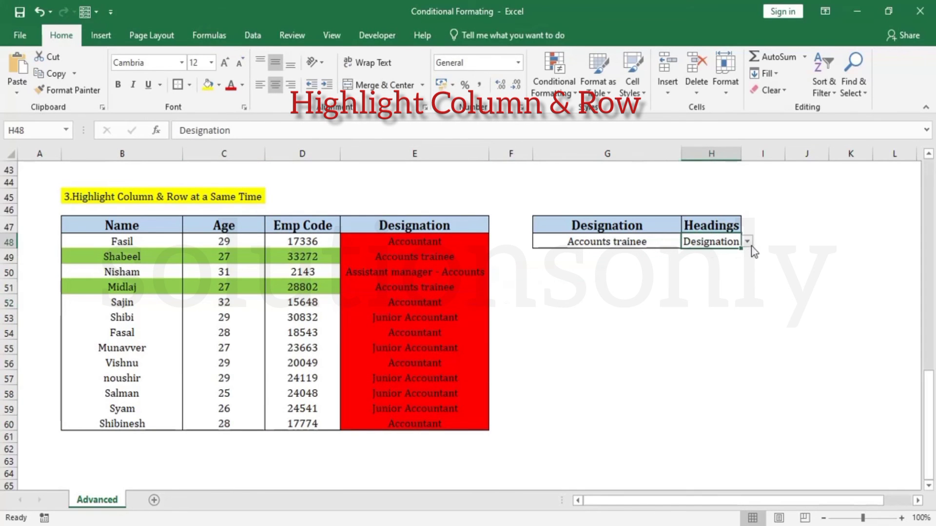
left_click(747, 242)
left_click(711, 273)
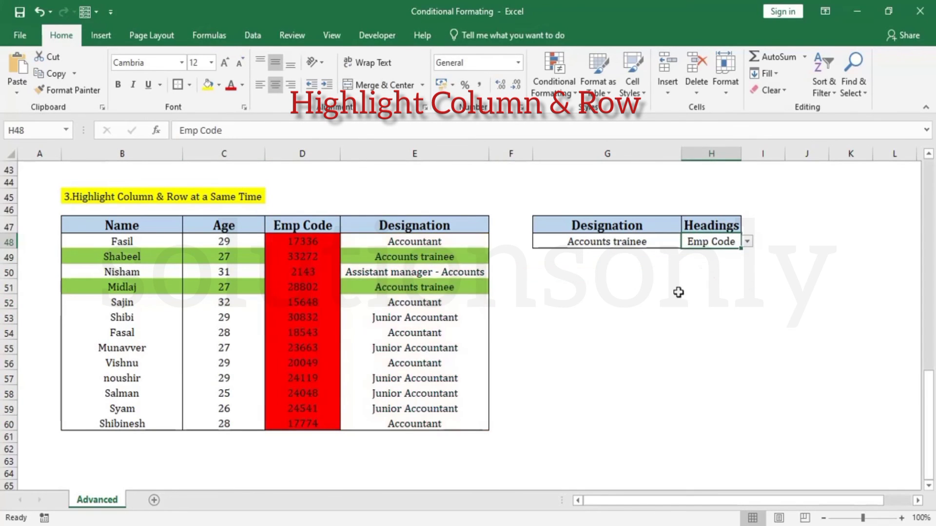
left_click(748, 242)
left_click(712, 263)
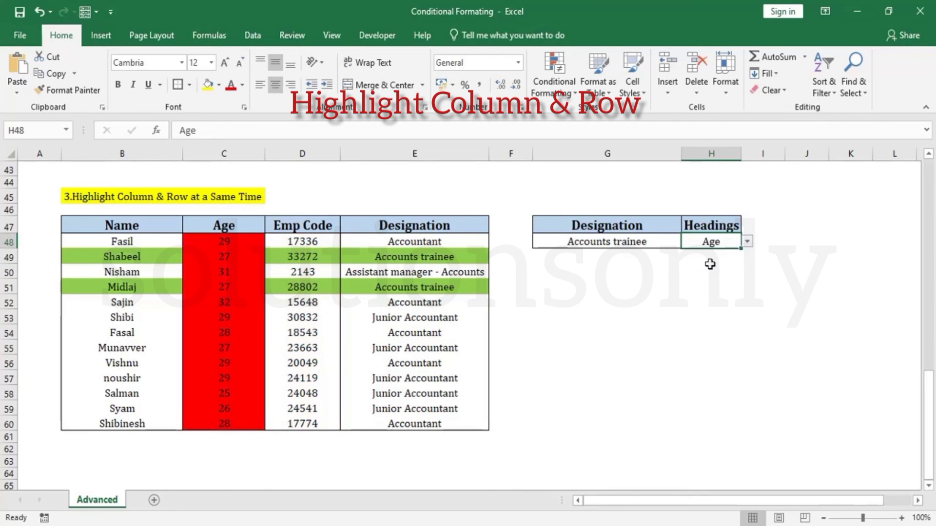
left_click(747, 242)
left_click(716, 254)
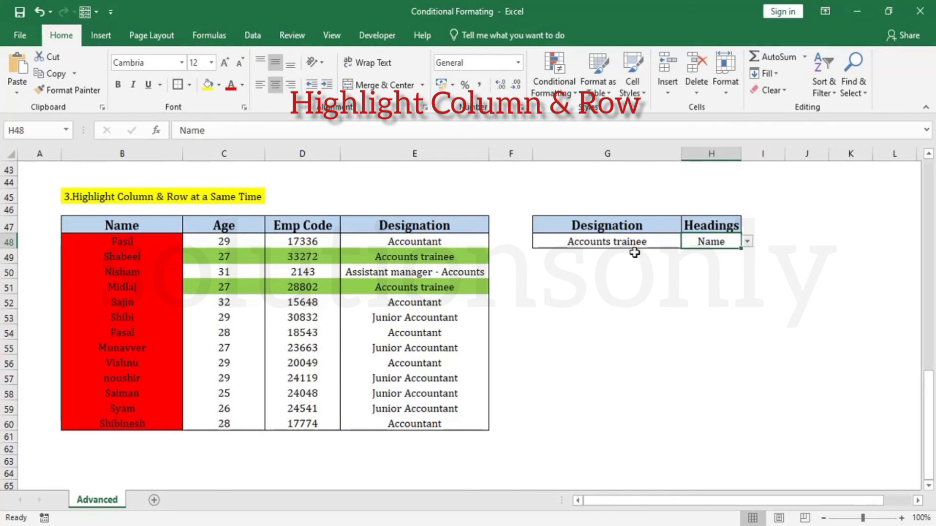
Step: Test the row highlighting together with the column by switching the designation in cell G48 to Accountant
left_click(679, 246)
left_click(688, 242)
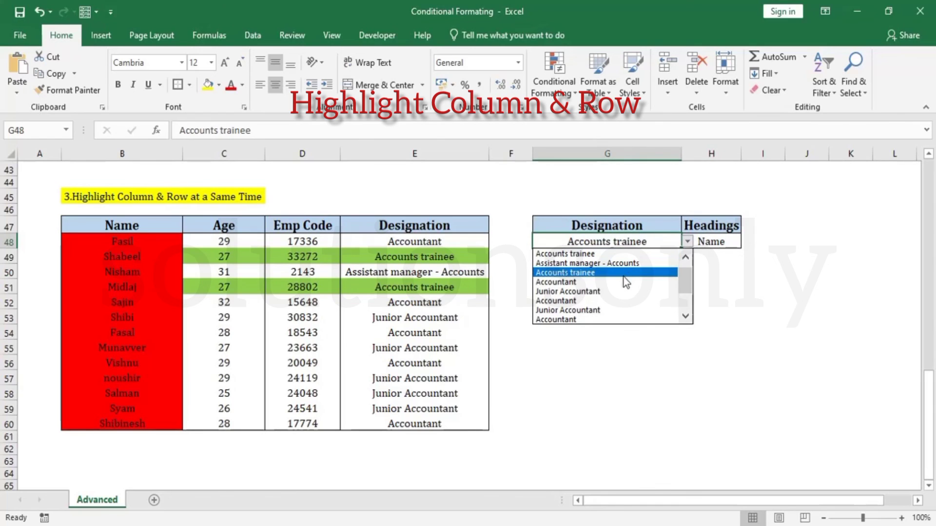
left_click(673, 286)
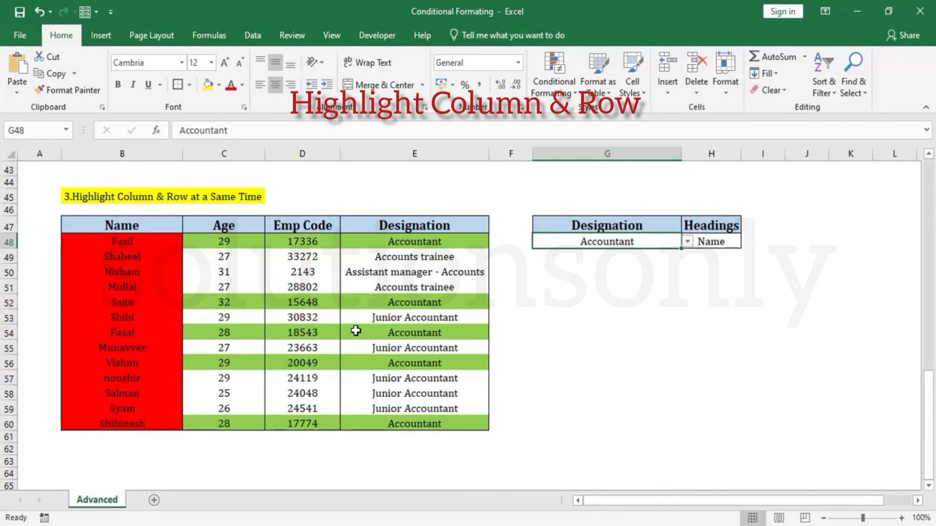
scroll(356, 331, "up", 1)
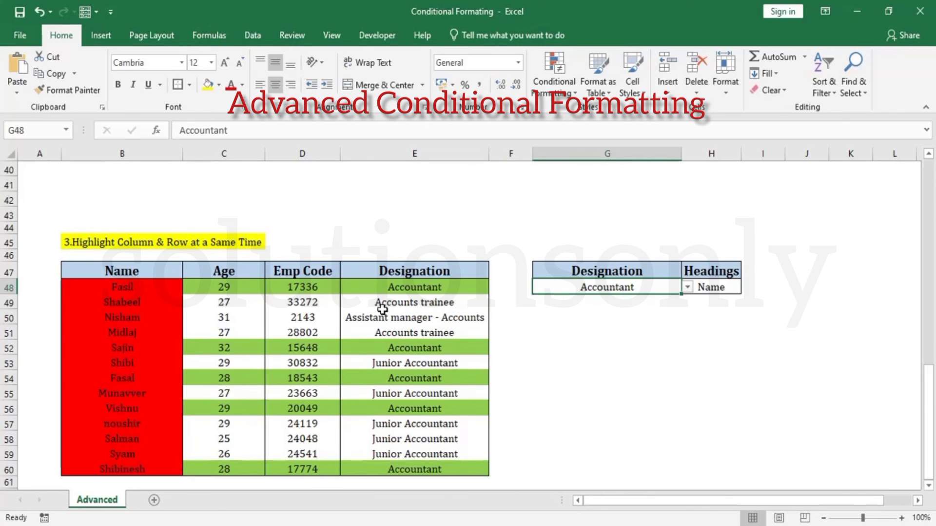